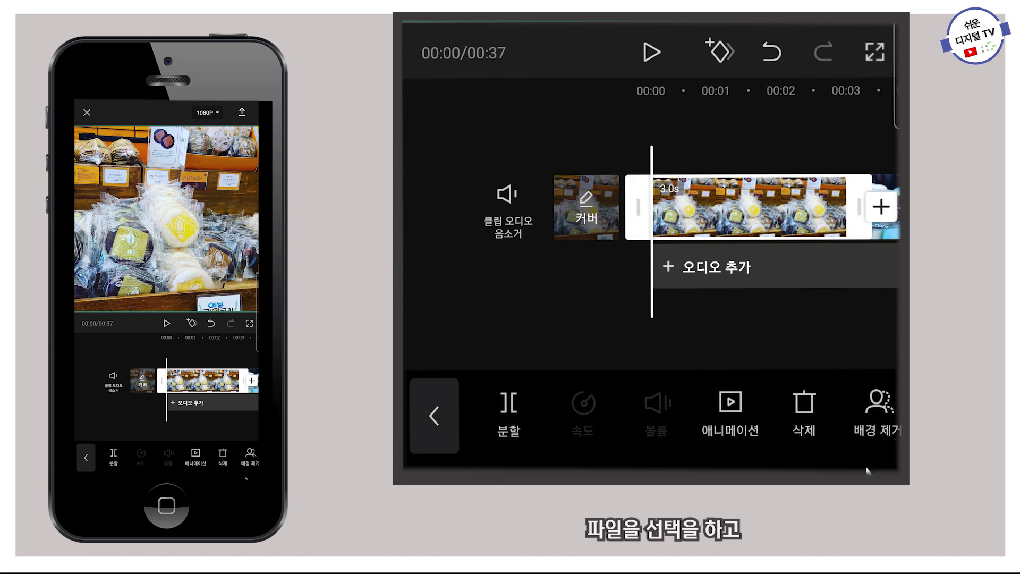
Apply the 3D 줌 Pro style to the first photo clip and preview its motion up to the second clip.
{"action": "left_click_drag", "start_coordinate": [851, 425], "coordinate": [406, 392]}
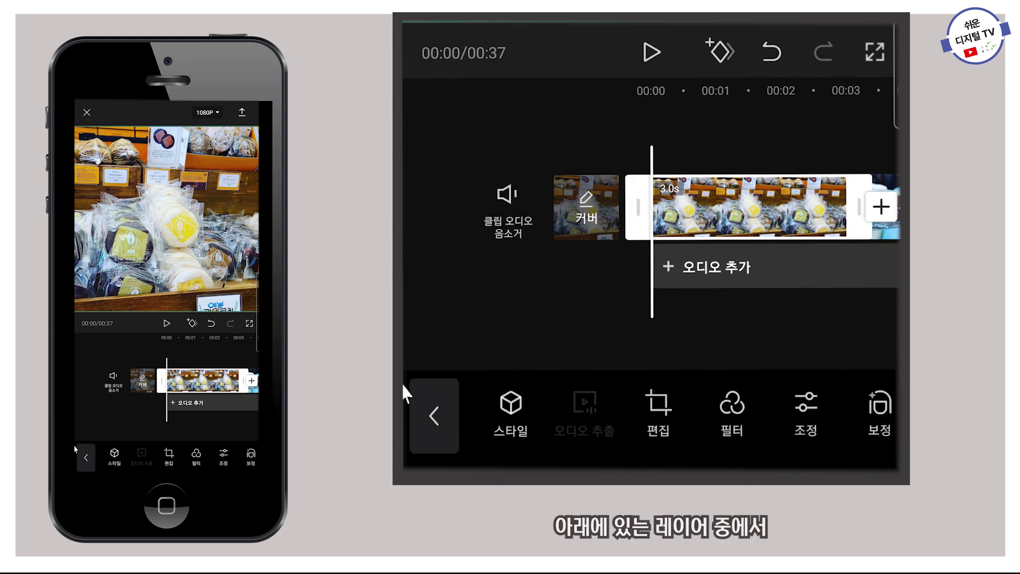
{"action": "left_click", "coordinate": [515, 412]}
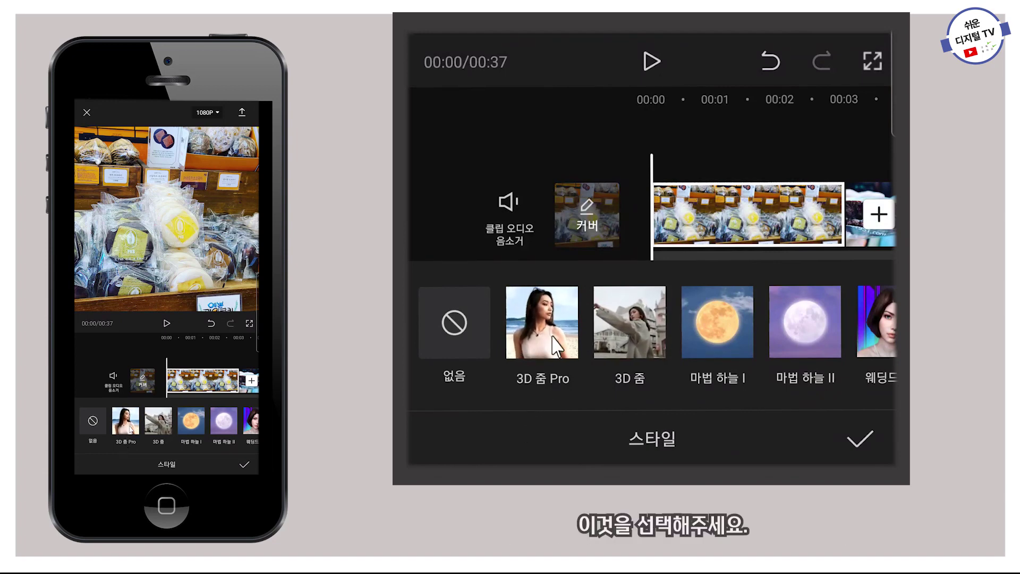
{"action": "left_click", "coordinate": [551, 336]}
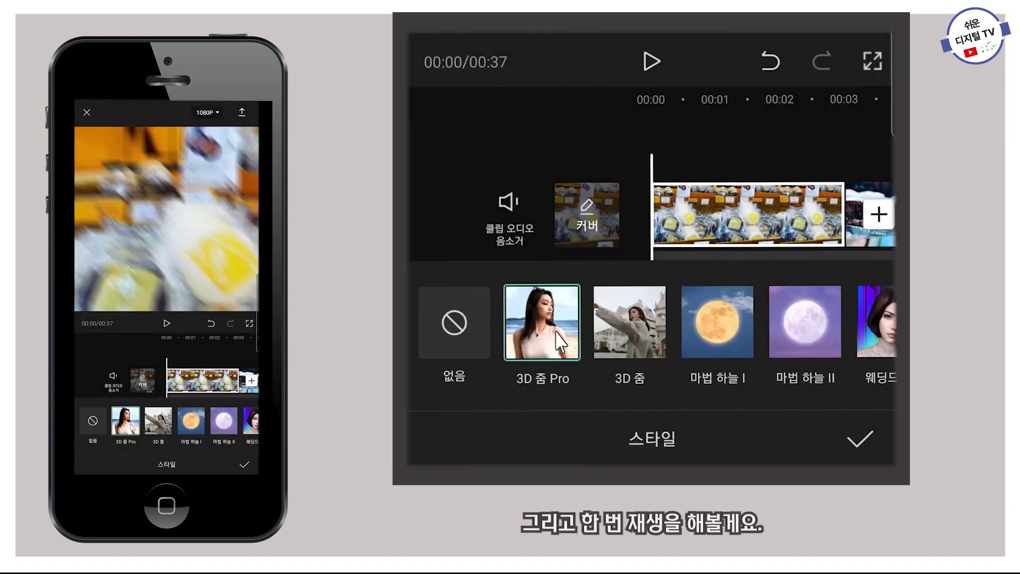
{"action": "left_click", "coordinate": [646, 59]}
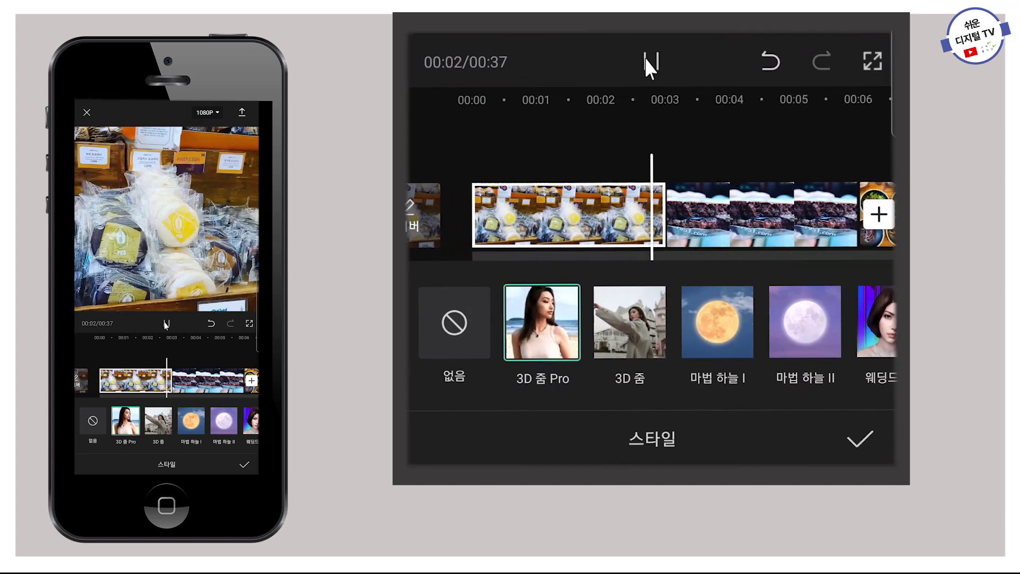
{"action": "left_click", "coordinate": [646, 60]}
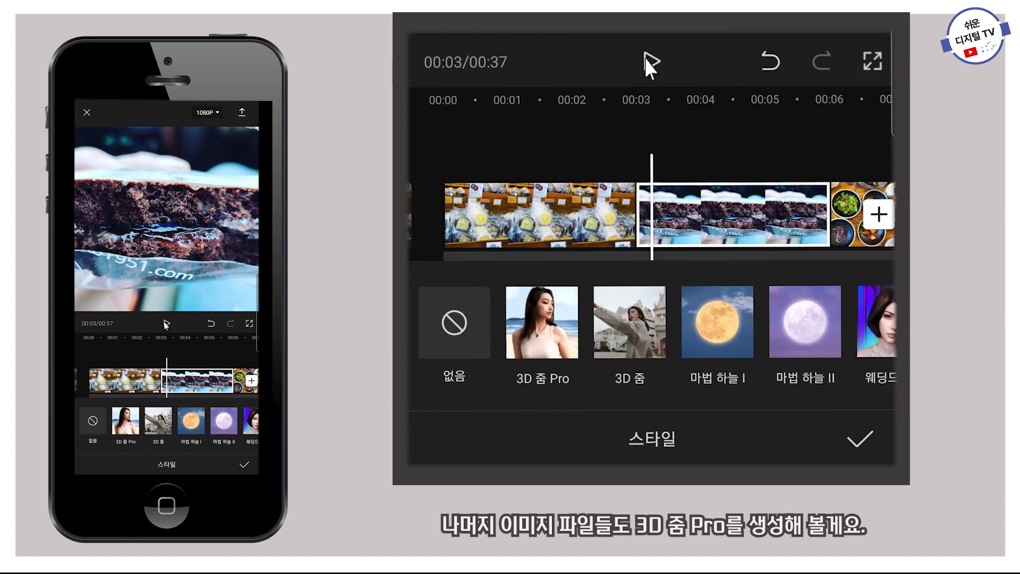
Apply the 3D 줌 Pro style to each remaining photo clip through the last one, and accept the styles.
{"action": "left_click", "coordinate": [526, 329]}
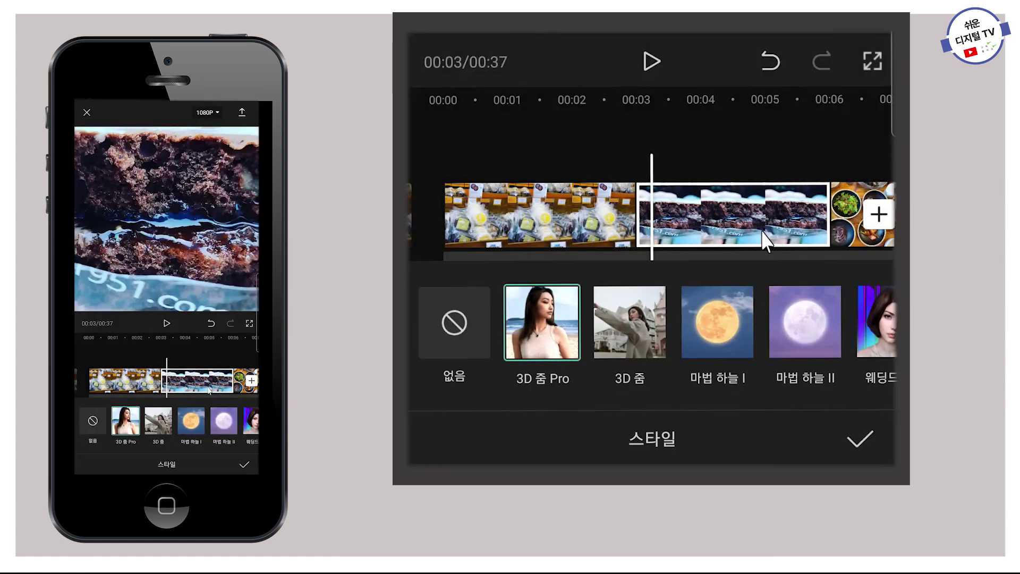
{"action": "left_click_drag", "start_coordinate": [762, 228], "coordinate": [530, 206]}
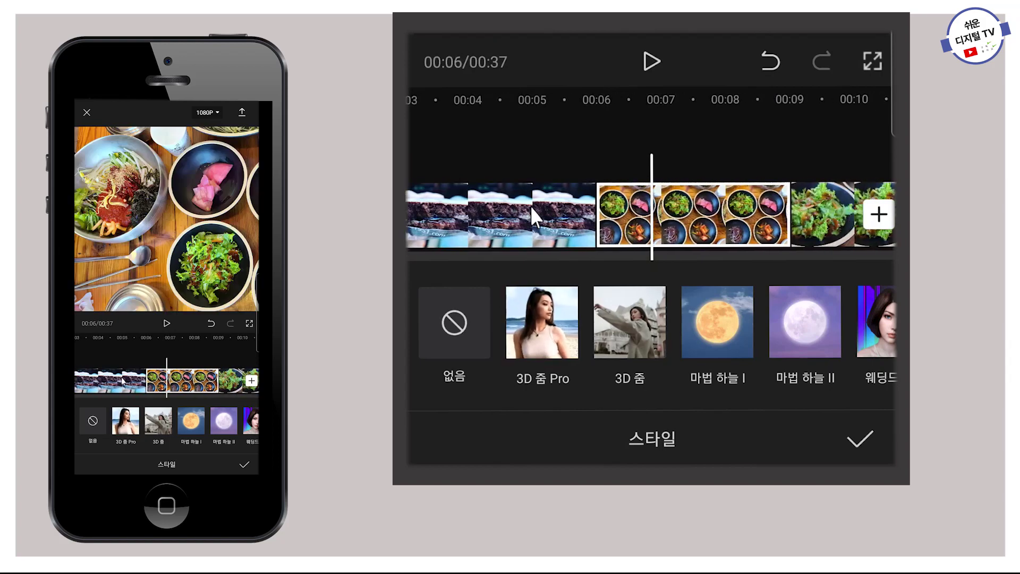
{"action": "left_click", "coordinate": [541, 343]}
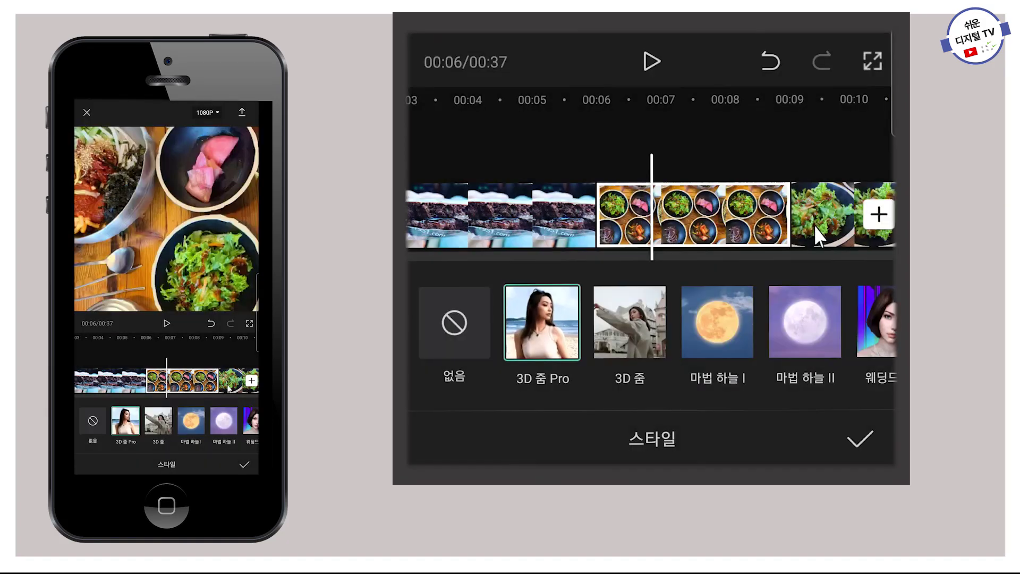
{"action": "left_click_drag", "start_coordinate": [814, 226], "coordinate": [585, 222]}
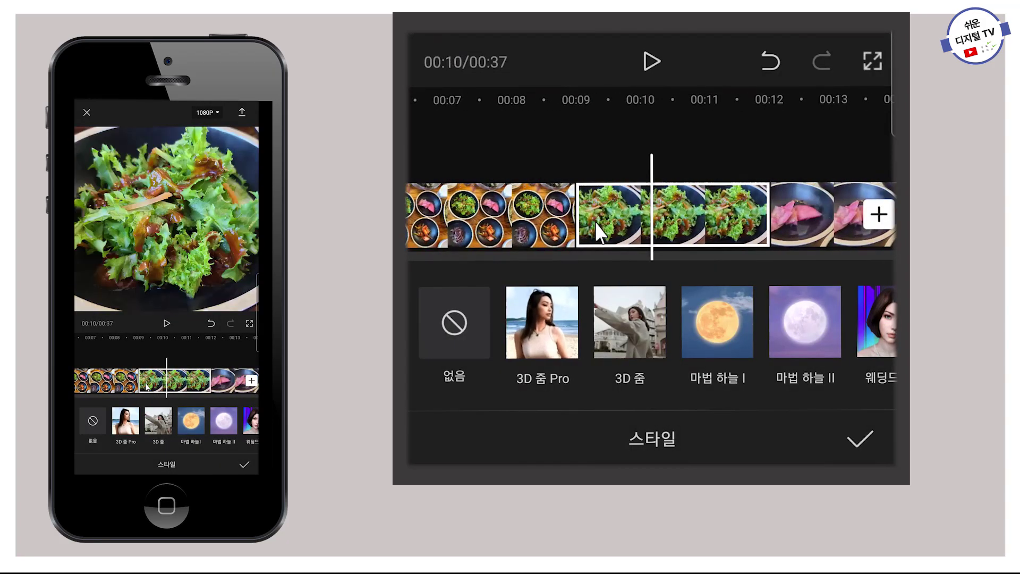
{"action": "left_click", "coordinate": [533, 341]}
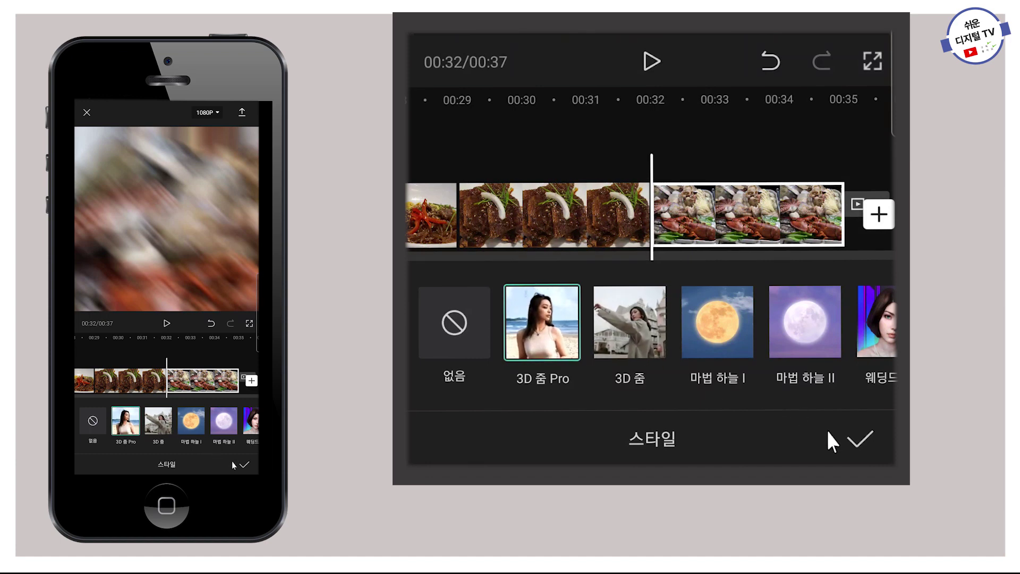
{"action": "left_click", "coordinate": [859, 434]}
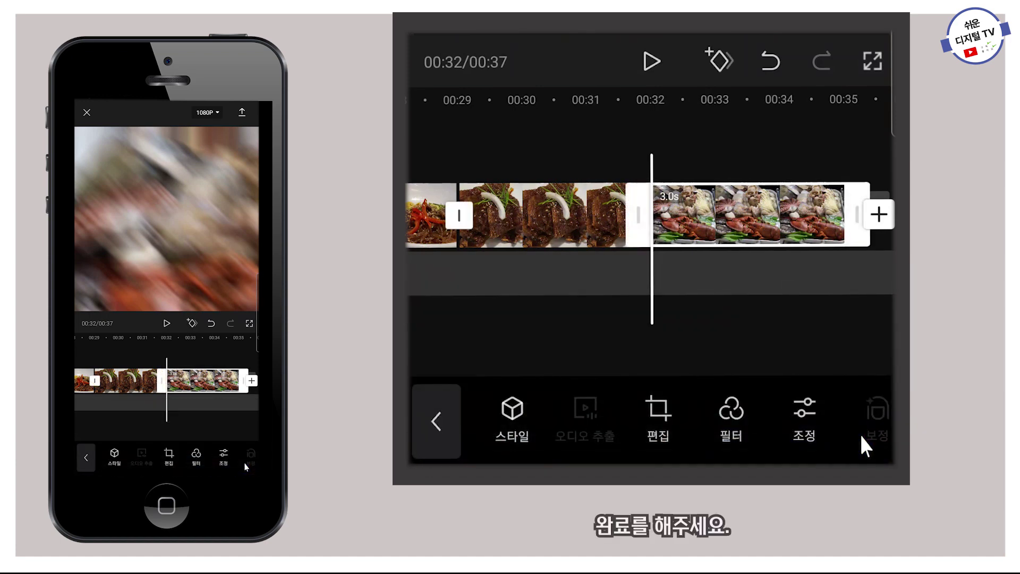
{"action": "left_click", "coordinate": [443, 425]}
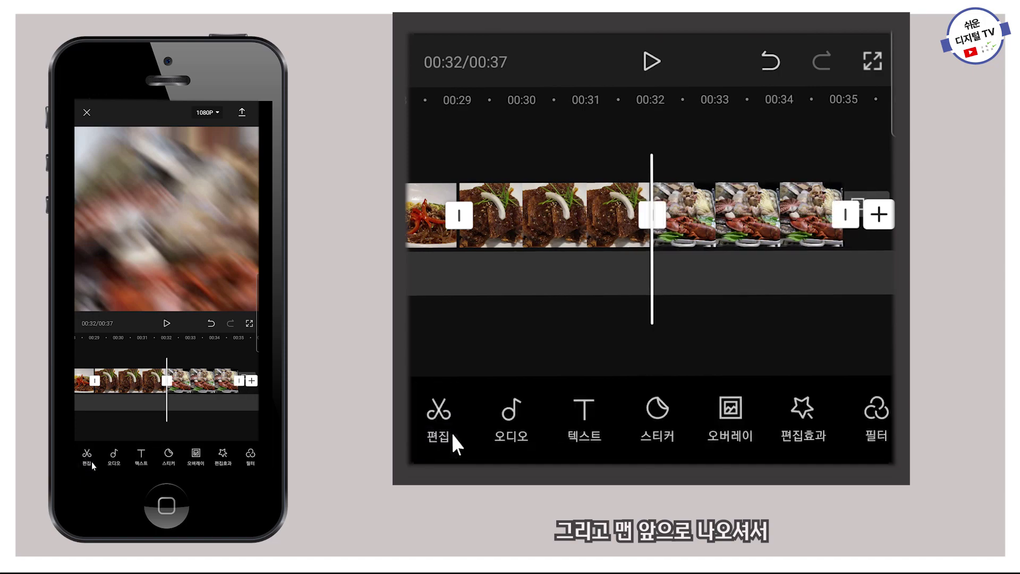
Return the playhead to the start of the project and open the sounds stored on the device (장치 내 사운드).
{"action": "left_click_drag", "start_coordinate": [457, 319], "coordinate": [534, 316]}
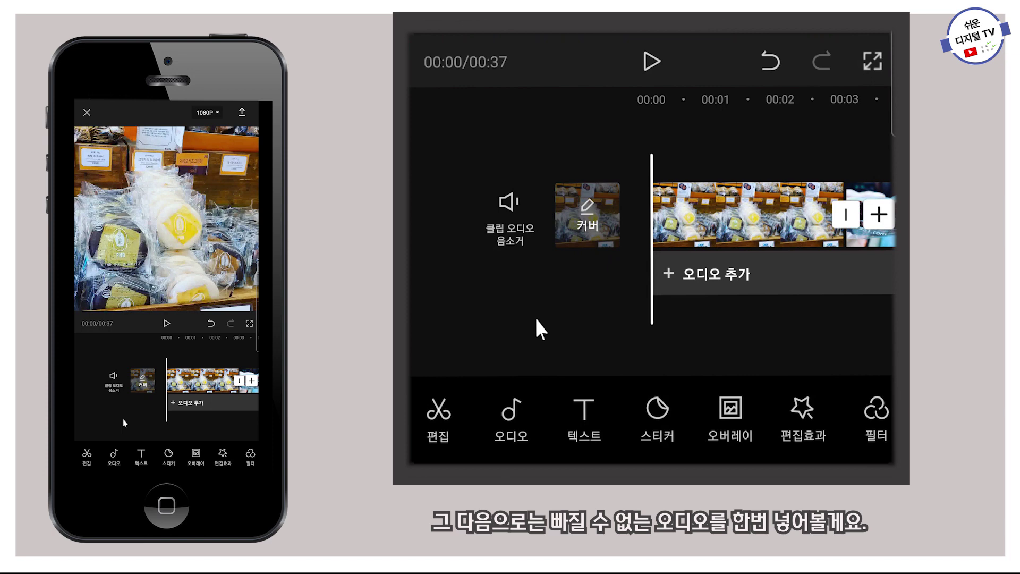
{"action": "left_click", "coordinate": [510, 419]}
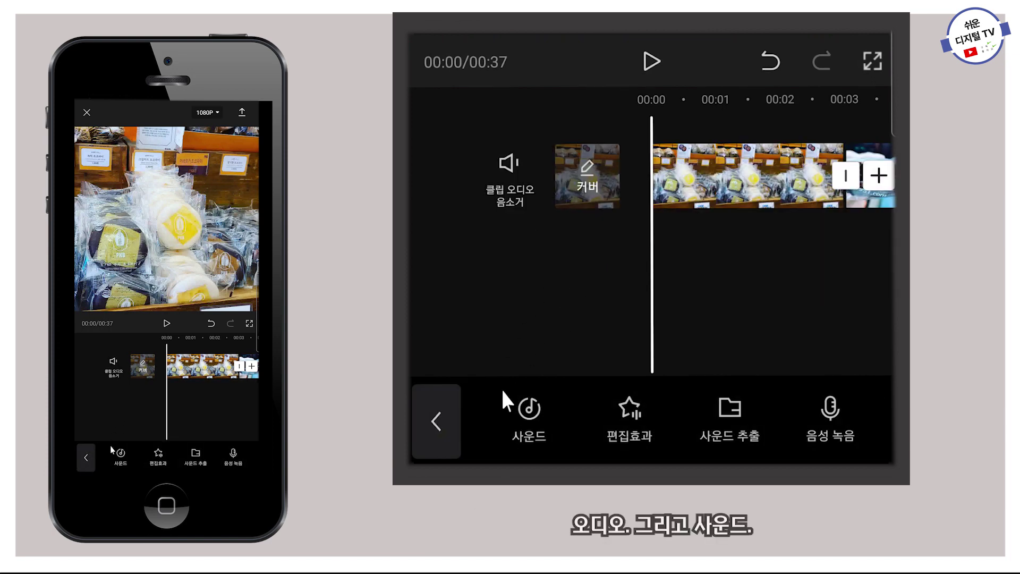
{"action": "left_click", "coordinate": [529, 406]}
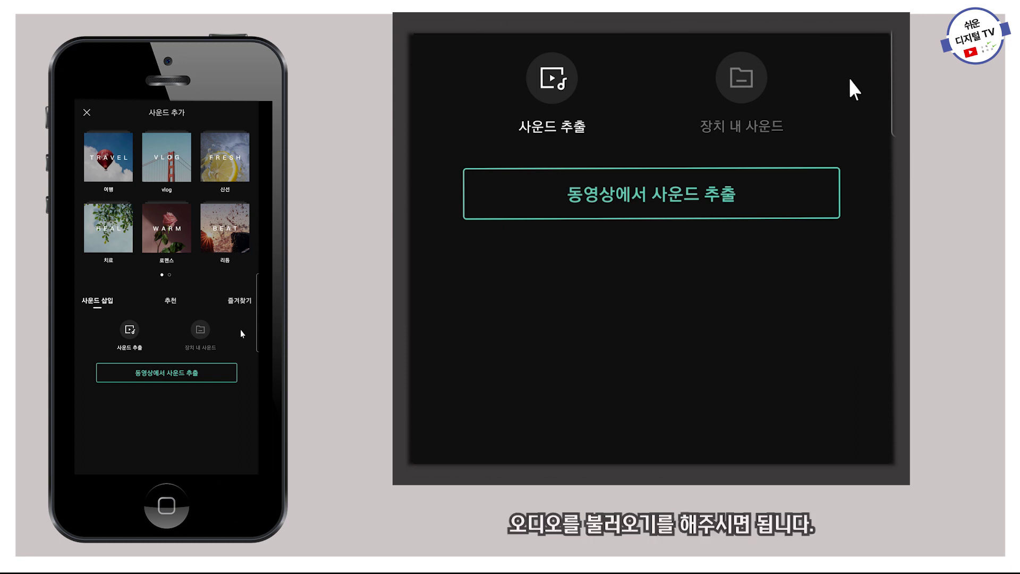
{"action": "left_click", "coordinate": [722, 80]}
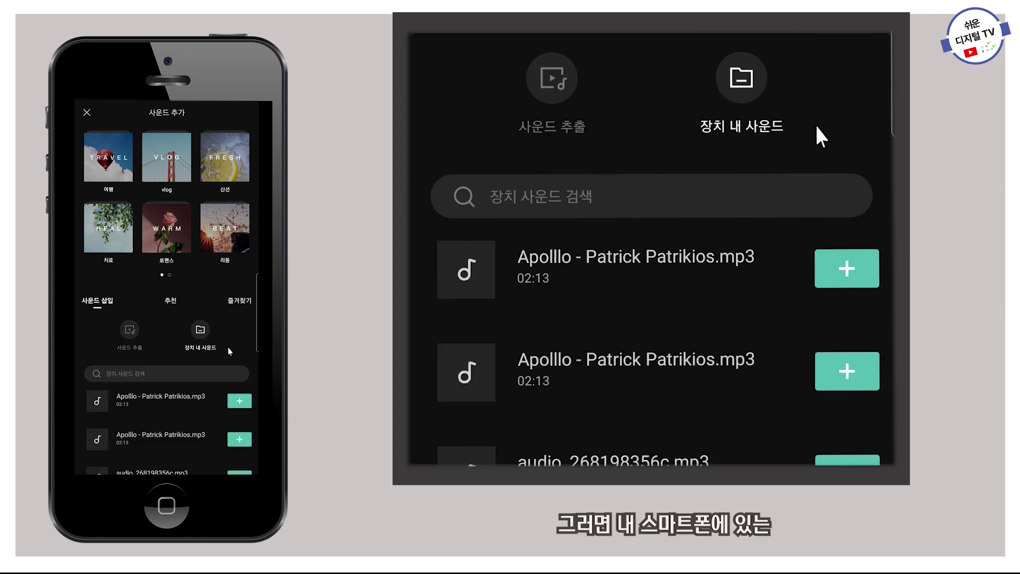
Browse the device's sounds, preview Communicator - Reed Mathis.mp3 and add it to the timeline.
{"action": "scroll", "coordinate": [221, 407], "scroll_direction": "down", "scroll_amount": 10}
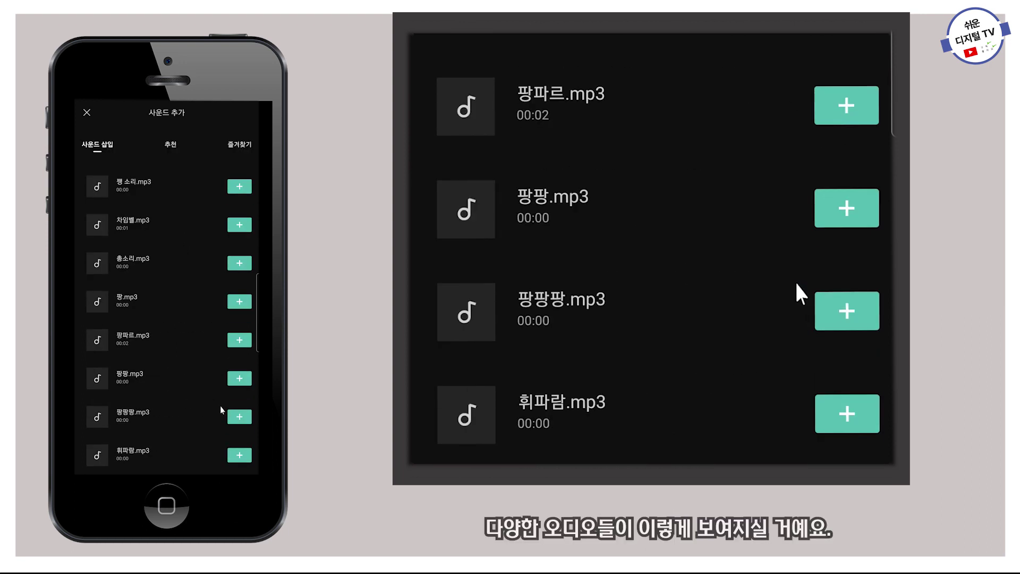
{"action": "scroll", "coordinate": [215, 405], "scroll_direction": "up", "scroll_amount": 10}
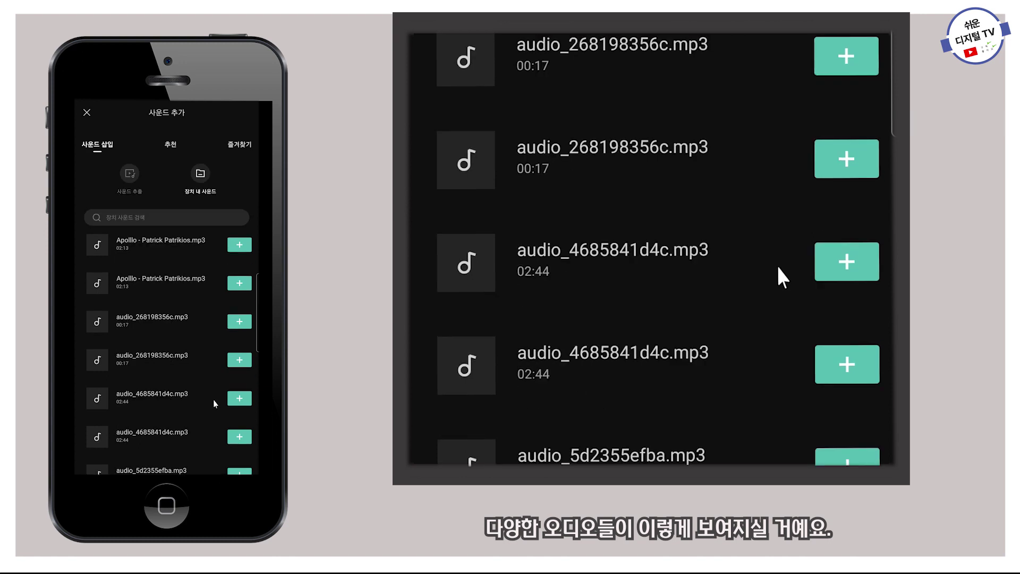
{"action": "scroll", "coordinate": [211, 397], "scroll_direction": "down", "scroll_amount": 10}
{"action": "scroll", "coordinate": [210, 397], "scroll_direction": "up", "scroll_amount": 10}
{"action": "scroll", "coordinate": [159, 319], "scroll_direction": "down", "scroll_amount": 5}
{"action": "left_click", "coordinate": [95, 283]}
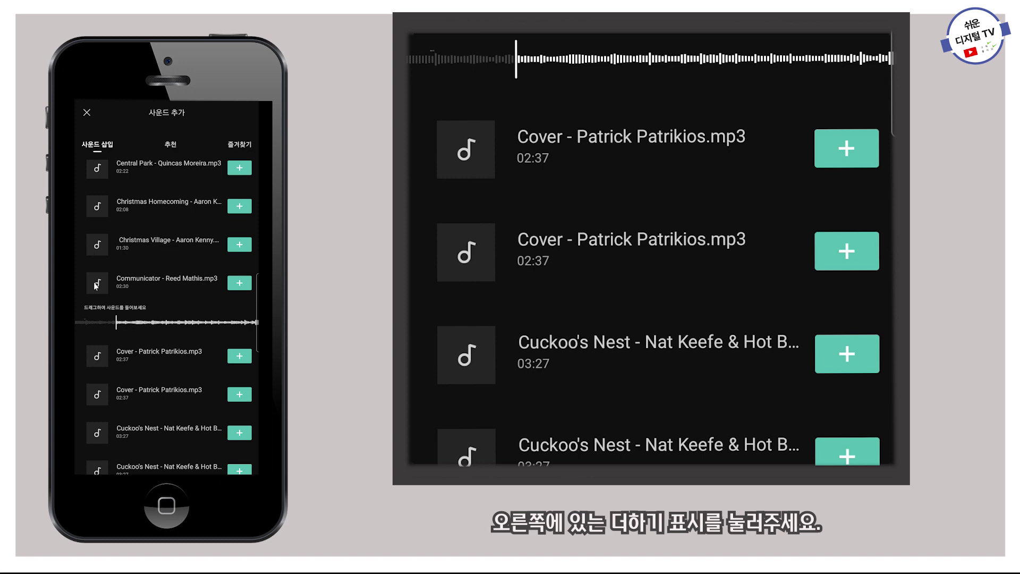
{"action": "left_click", "coordinate": [239, 282]}
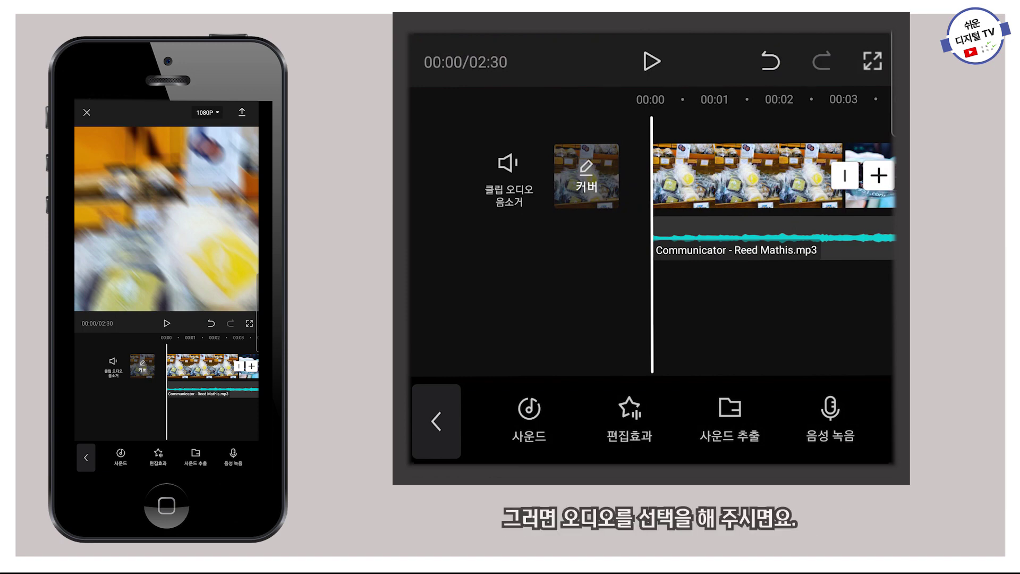
In the music clip's 컷 일치 settings, add a beat at 00:00 and enable automatic beat generation (자동 생성).
{"action": "left_click", "coordinate": [709, 243]}
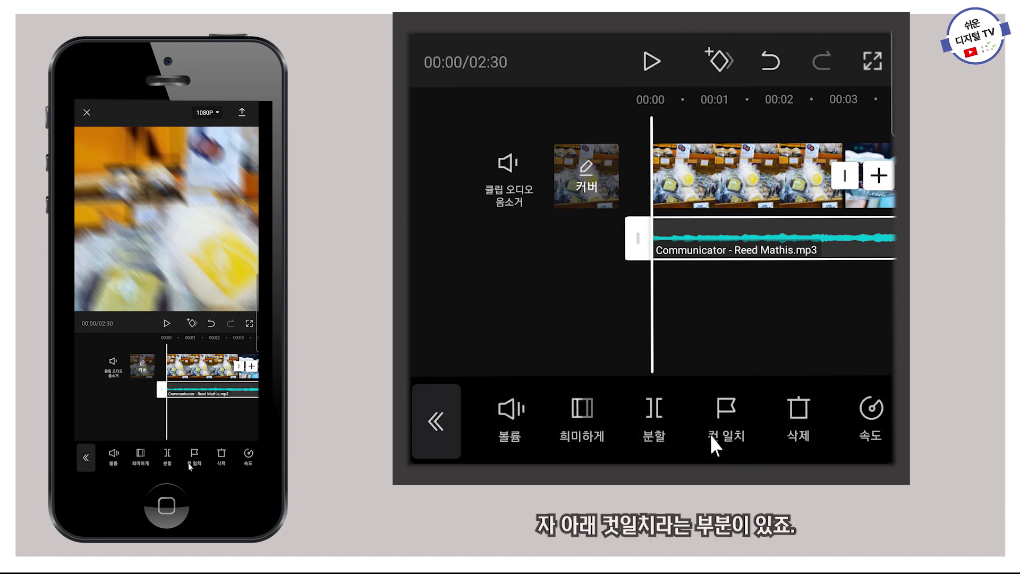
{"action": "left_click", "coordinate": [723, 415]}
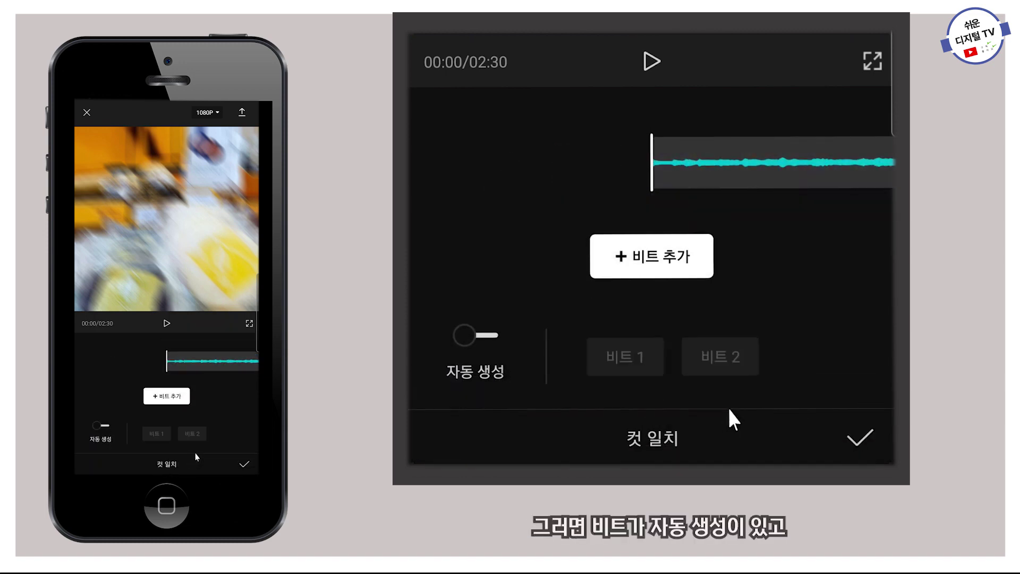
{"action": "left_click", "coordinate": [481, 335]}
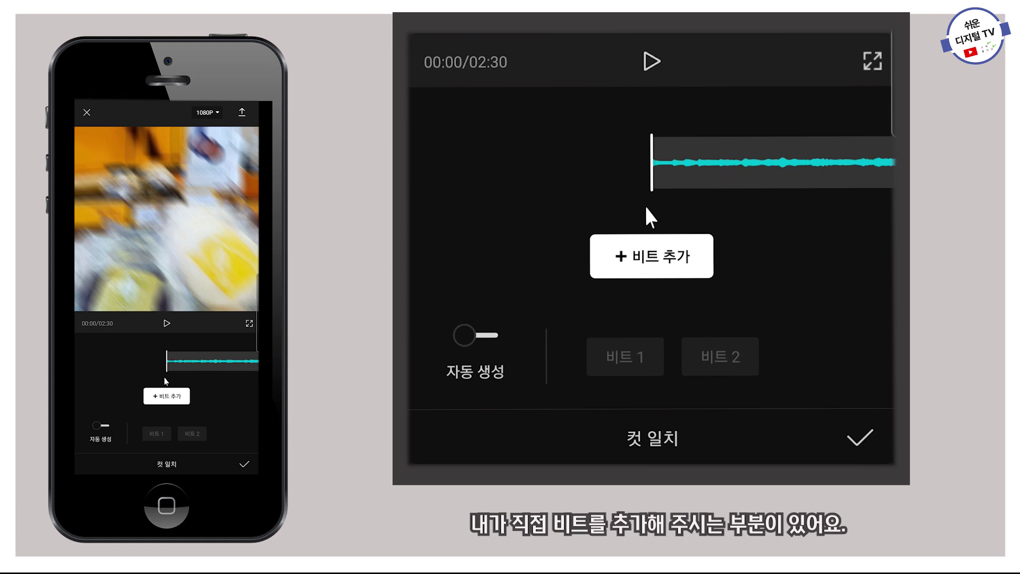
{"action": "left_click", "coordinate": [698, 259]}
{"action": "left_click", "coordinate": [467, 335]}
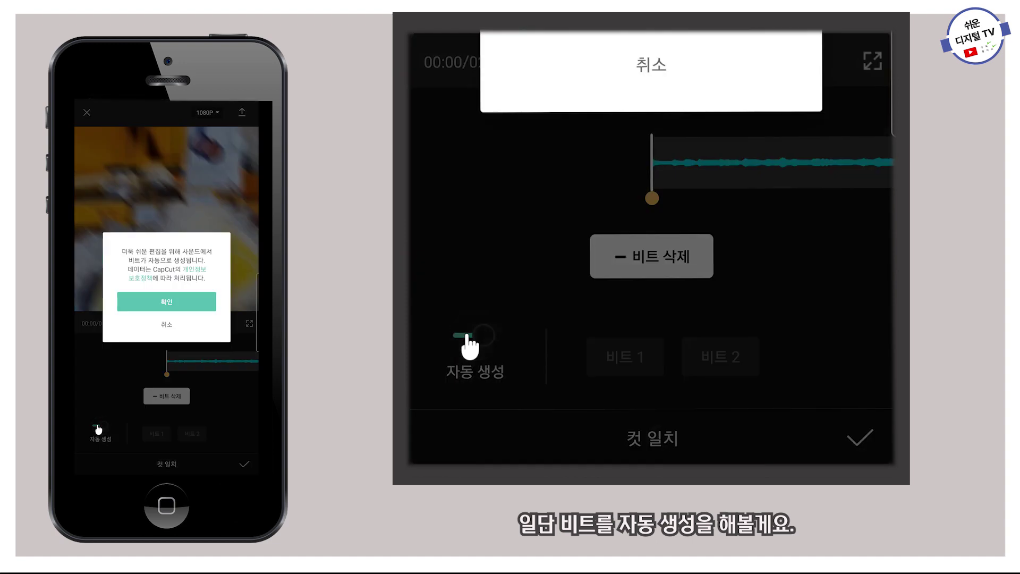
{"action": "left_click", "coordinate": [166, 301]}
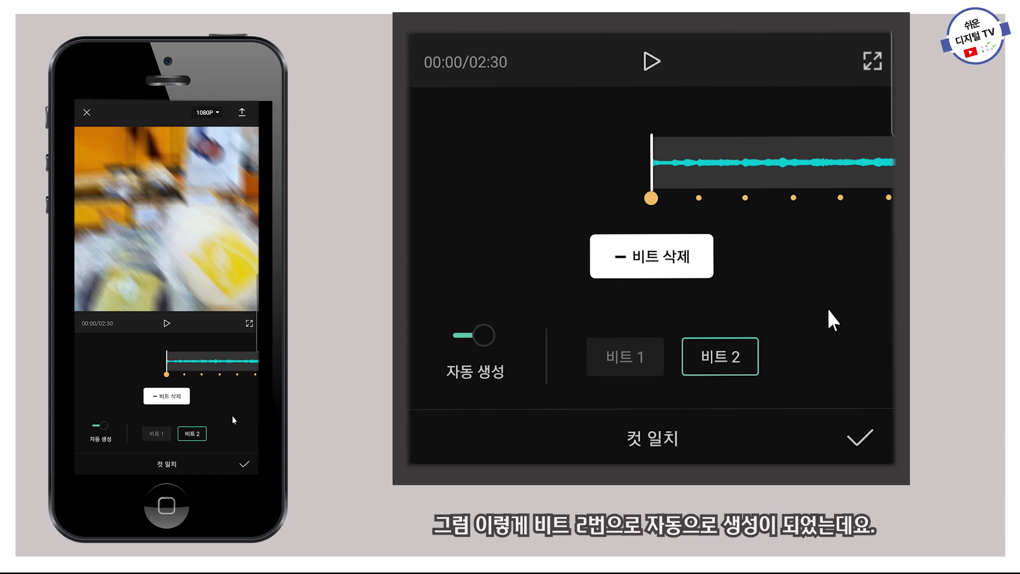
Play the music with its generated beat markers to check them, and apply the beat settings.
{"action": "left_click", "coordinate": [650, 63]}
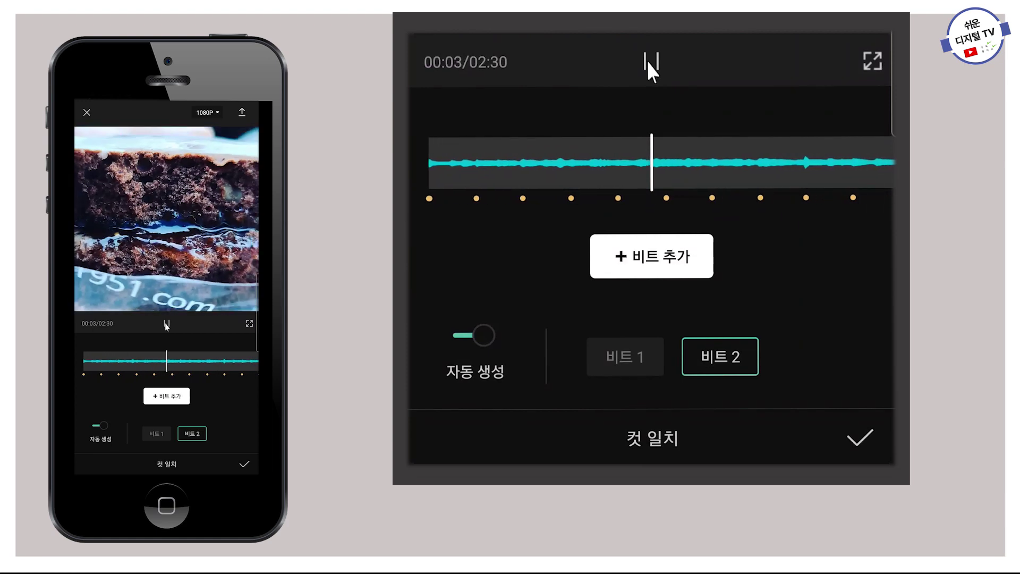
{"action": "left_click", "coordinate": [650, 63]}
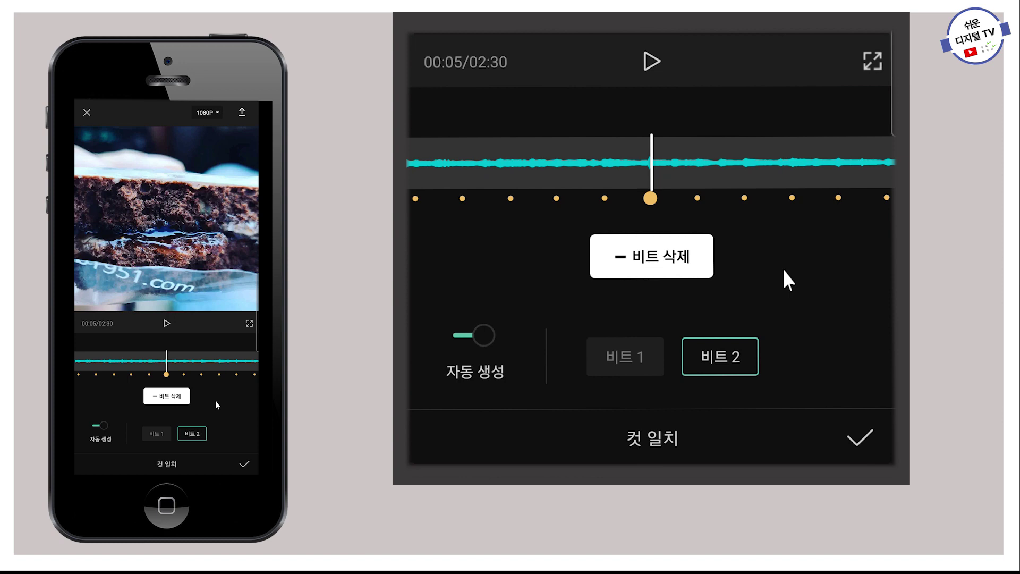
{"action": "left_click", "coordinate": [859, 438]}
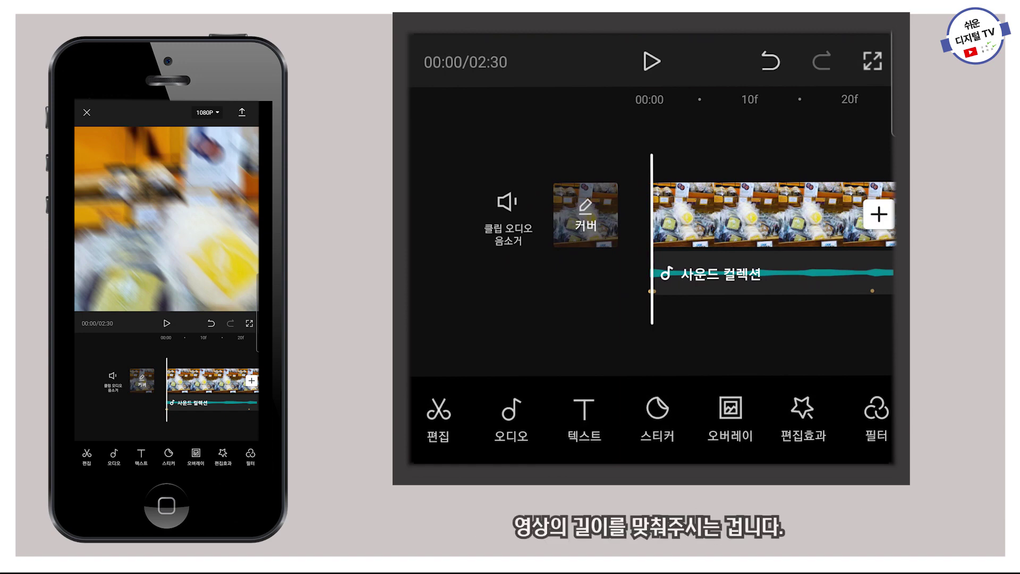
Preview the timeline and trim the end of the first photo clip to the beat marker just before 00:03, making it 2.9 s.
{"action": "left_click", "coordinate": [659, 58]}
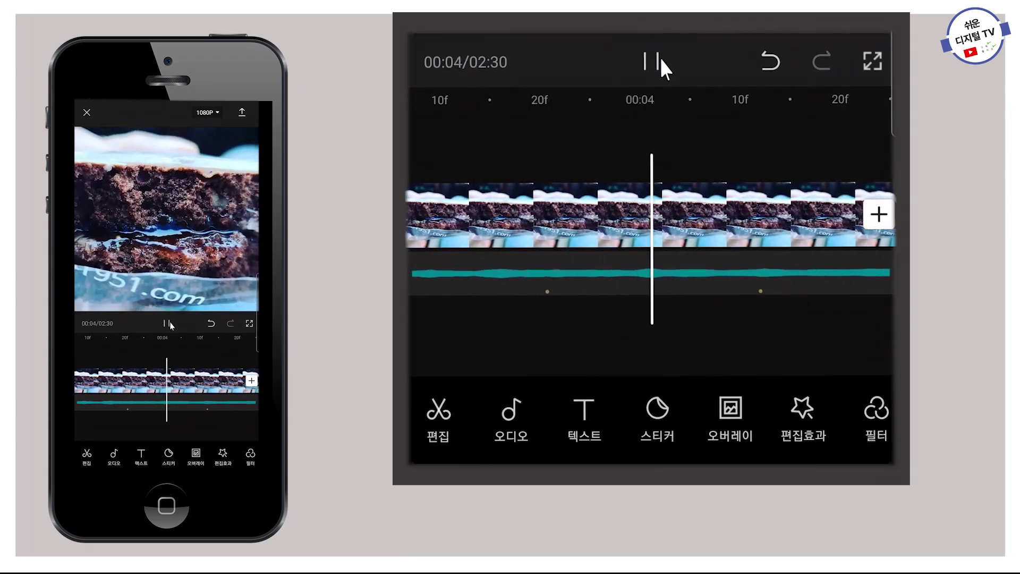
{"action": "left_click", "coordinate": [662, 60]}
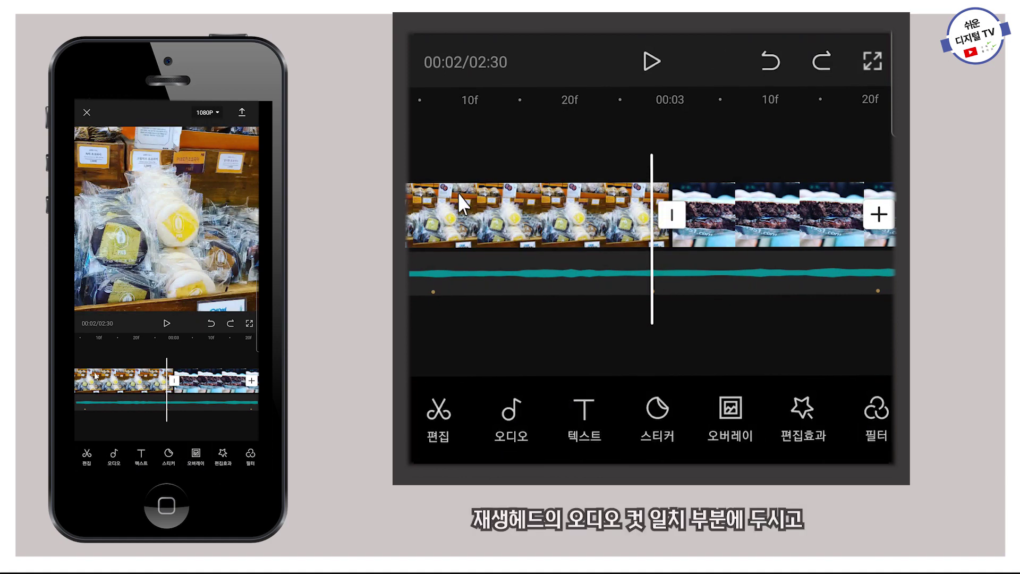
{"action": "left_click", "coordinate": [626, 226]}
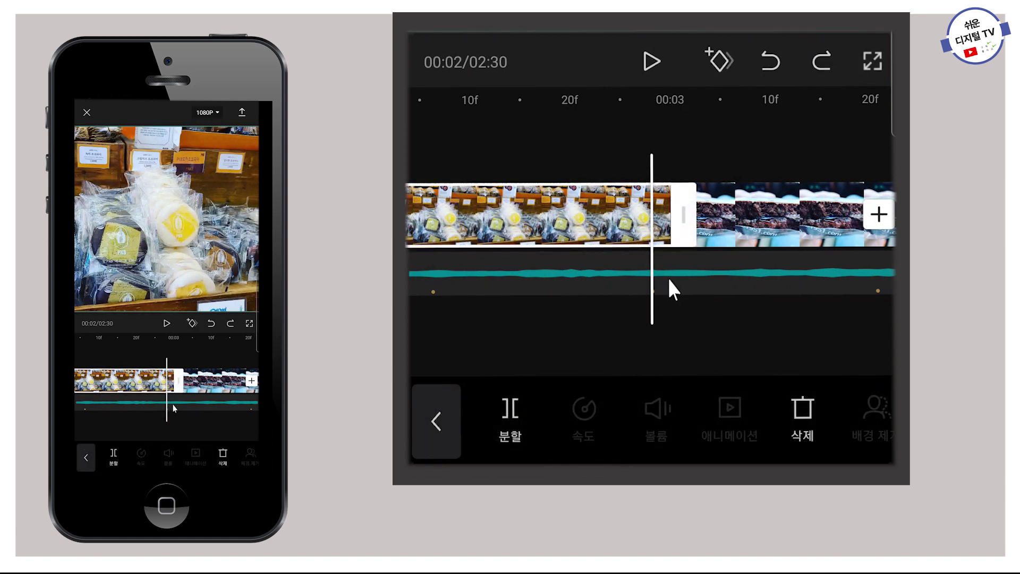
{"action": "left_click_drag", "start_coordinate": [690, 219], "coordinate": [684, 219]}
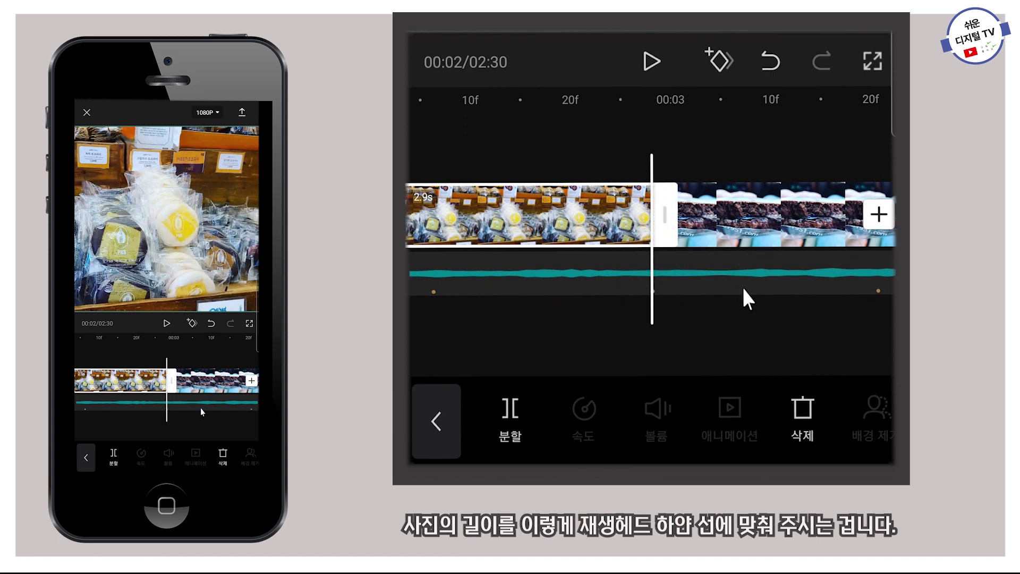
Trim the end of the second photo clip to the beat marker just before 00:06, making it 2.9 s.
{"action": "left_click_drag", "start_coordinate": [789, 232], "coordinate": [455, 200]}
{"action": "left_click_drag", "start_coordinate": [834, 237], "coordinate": [633, 231]}
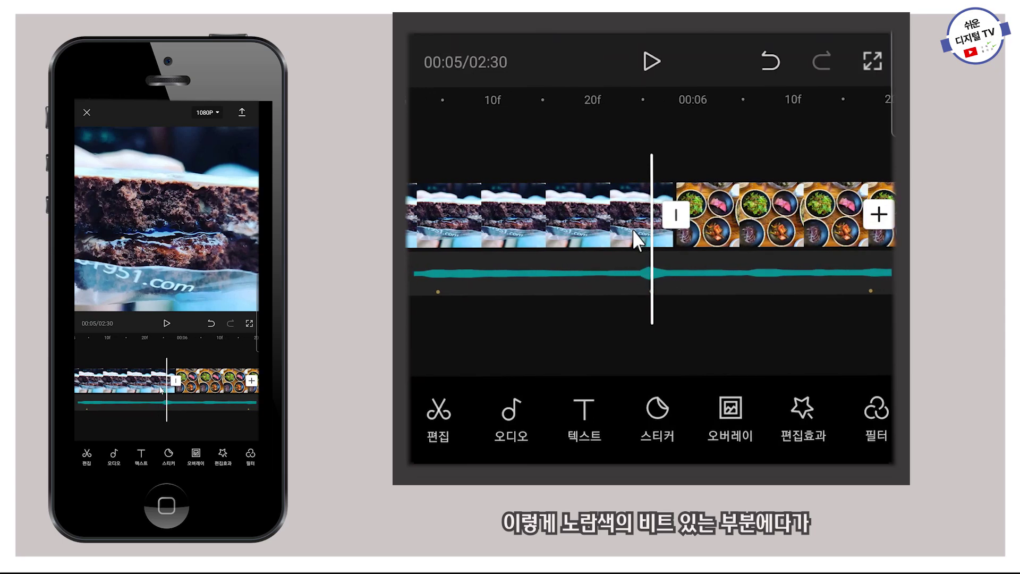
{"action": "left_click", "coordinate": [626, 234]}
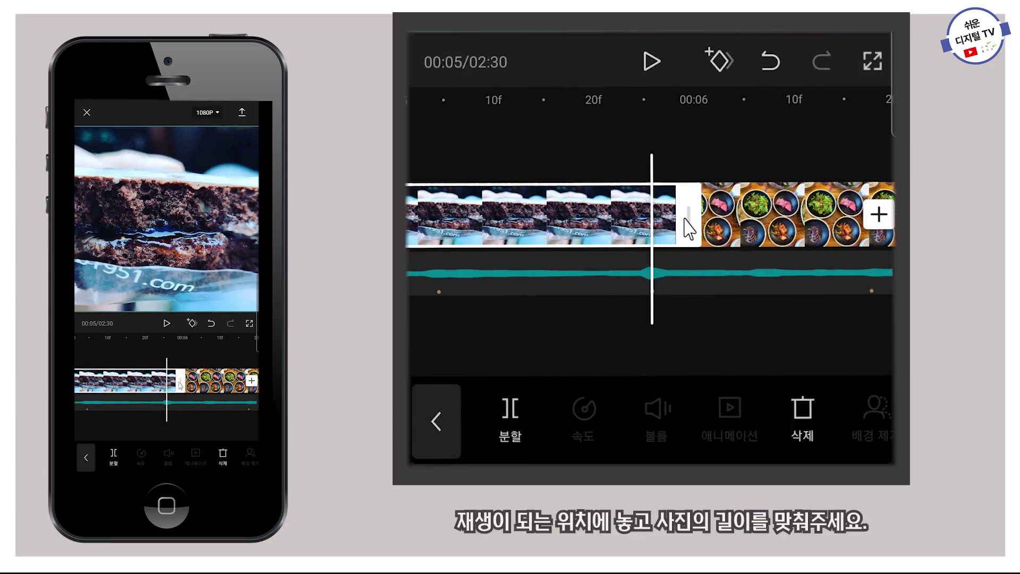
{"action": "left_click_drag", "start_coordinate": [684, 223], "coordinate": [663, 226]}
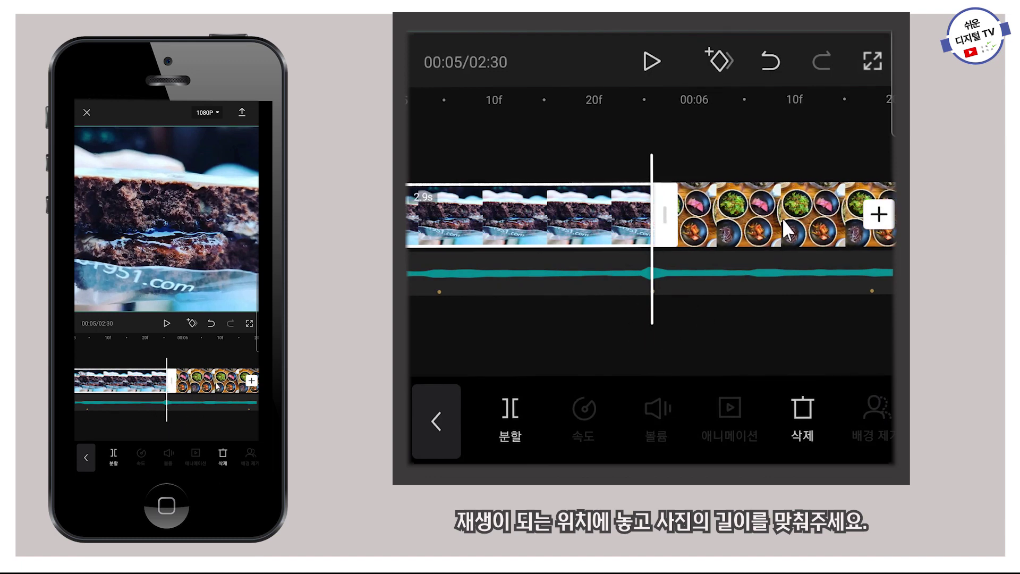
Trim the end of the third photo clip to the beat marker just before 00:09, making it 2.9 s.
{"action": "left_click_drag", "start_coordinate": [778, 216], "coordinate": [460, 163]}
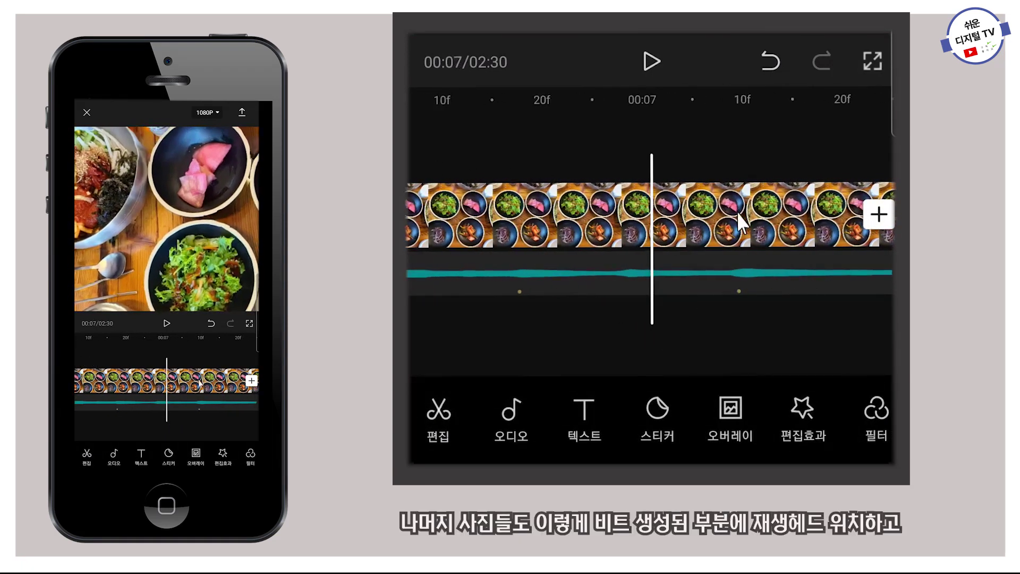
{"action": "left_click_drag", "start_coordinate": [741, 226], "coordinate": [526, 228]}
{"action": "mouse_move", "coordinate": [831, 230]}
{"action": "left_mouse_down"}
{"action": "mouse_move", "coordinate": [602, 223]}
{"action": "mouse_move", "coordinate": [575, 209]}
{"action": "left_mouse_up"}
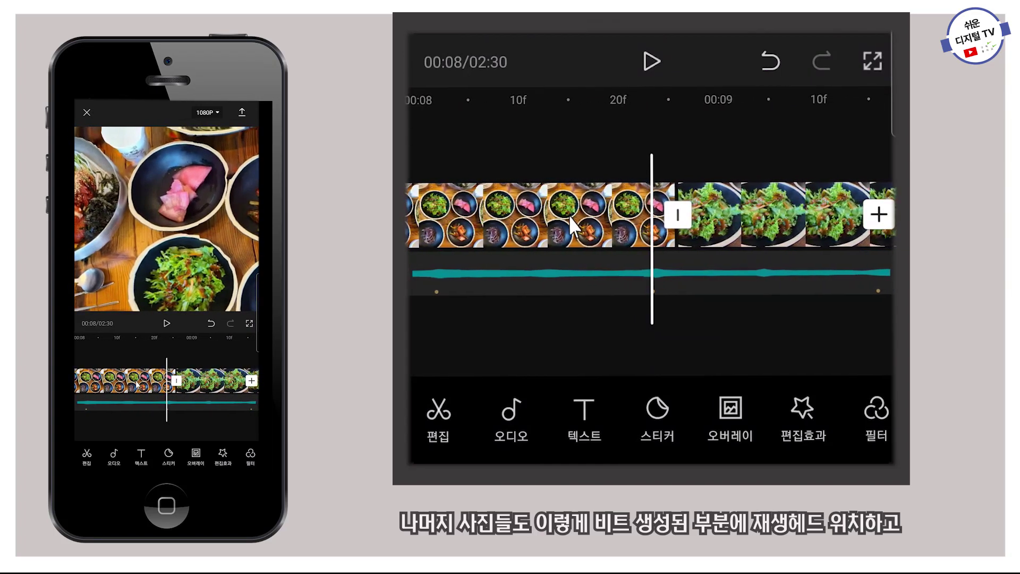
{"action": "left_click", "coordinate": [590, 228]}
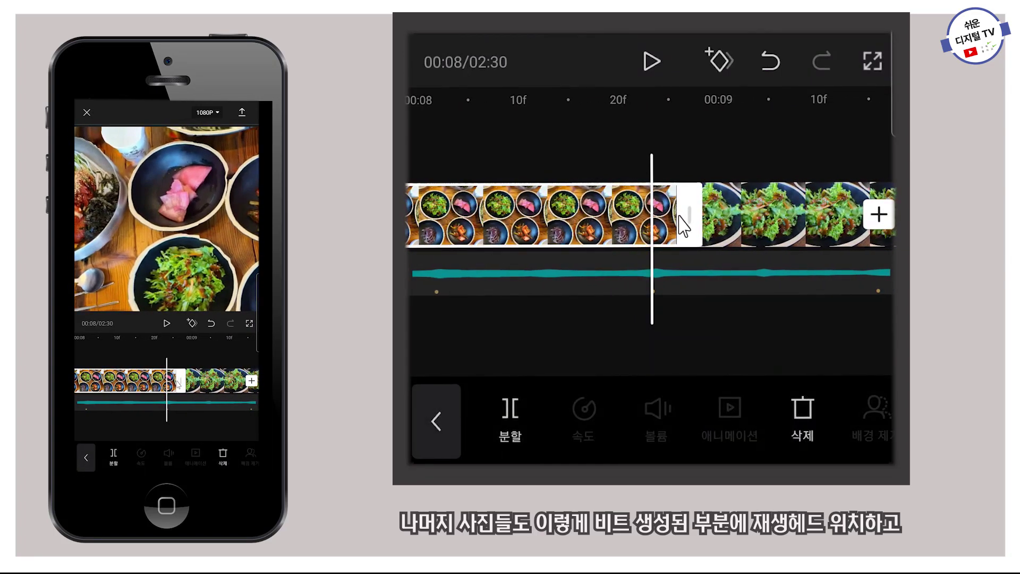
{"action": "left_click_drag", "start_coordinate": [684, 227], "coordinate": [664, 227]}
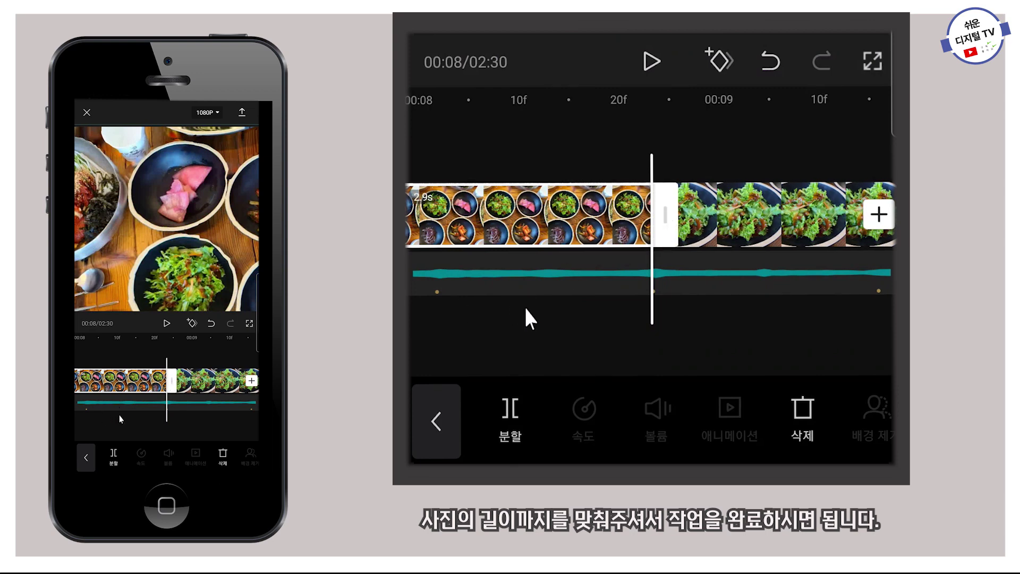
{"action": "left_click", "coordinate": [578, 335]}
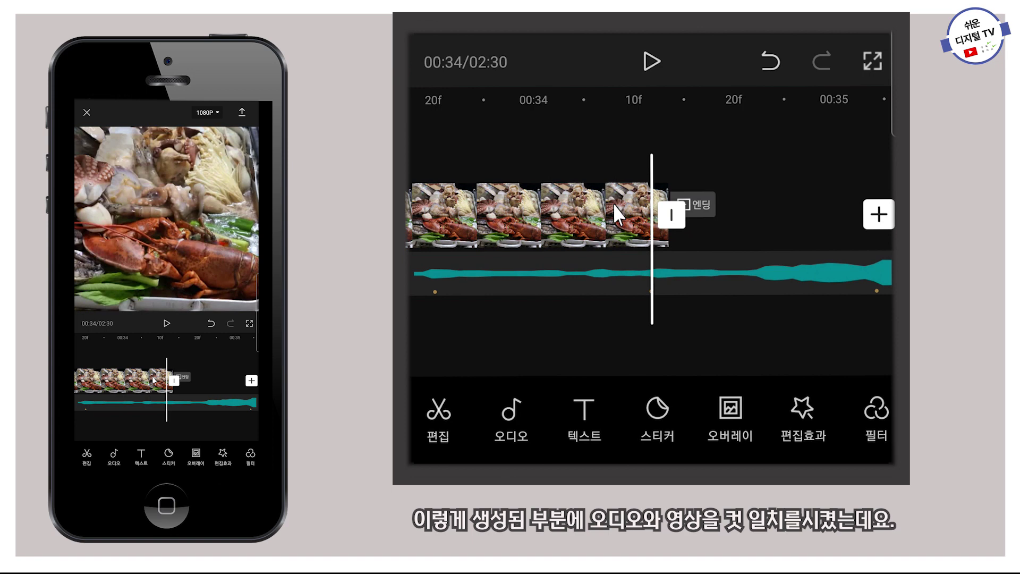
Trim the end of the last photo clip to the beat marker just after 00:34, making it 2.9 s.
{"action": "left_click", "coordinate": [613, 203]}
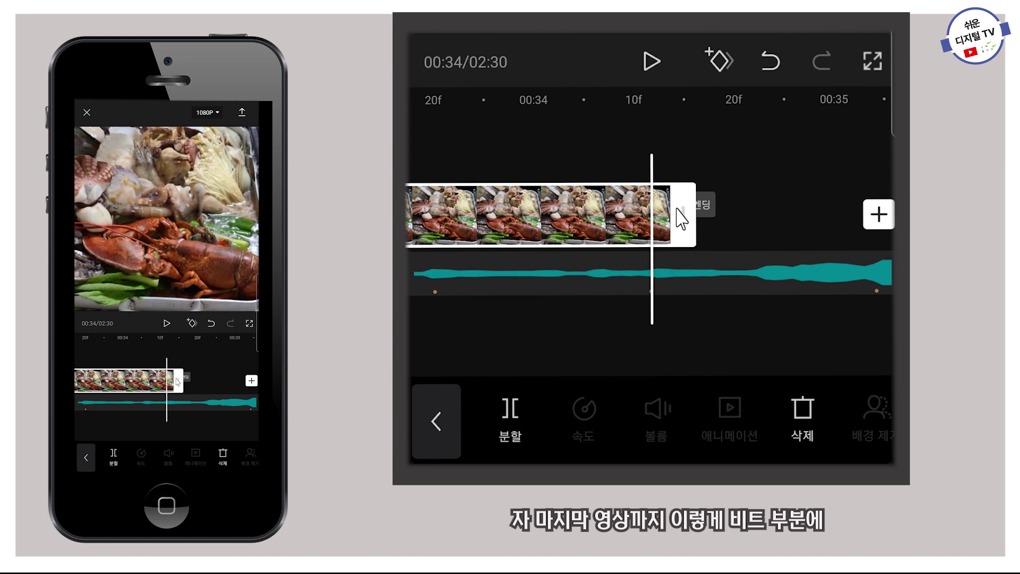
{"action": "left_click_drag", "start_coordinate": [679, 219], "coordinate": [667, 216]}
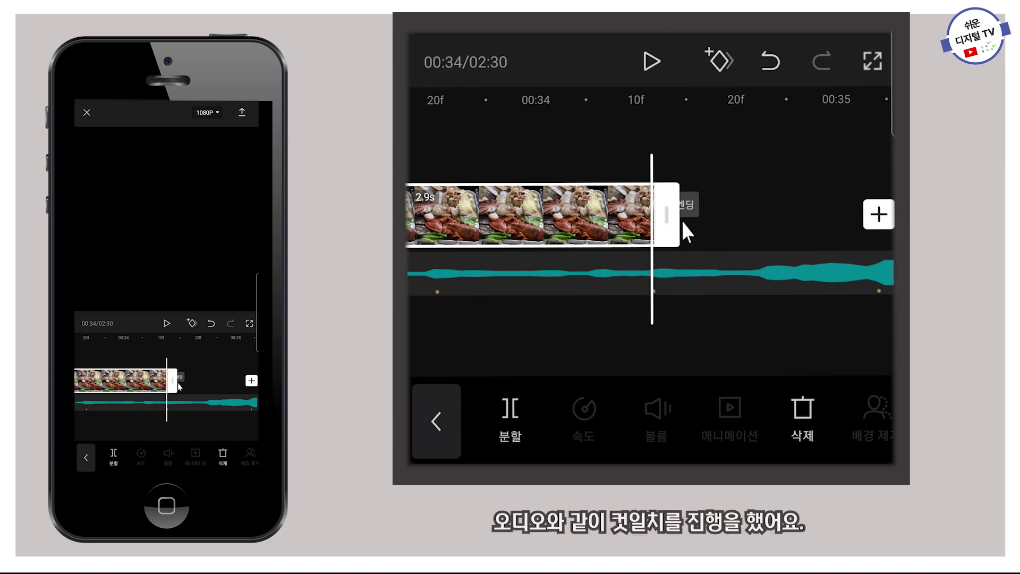
{"action": "left_click", "coordinate": [678, 314]}
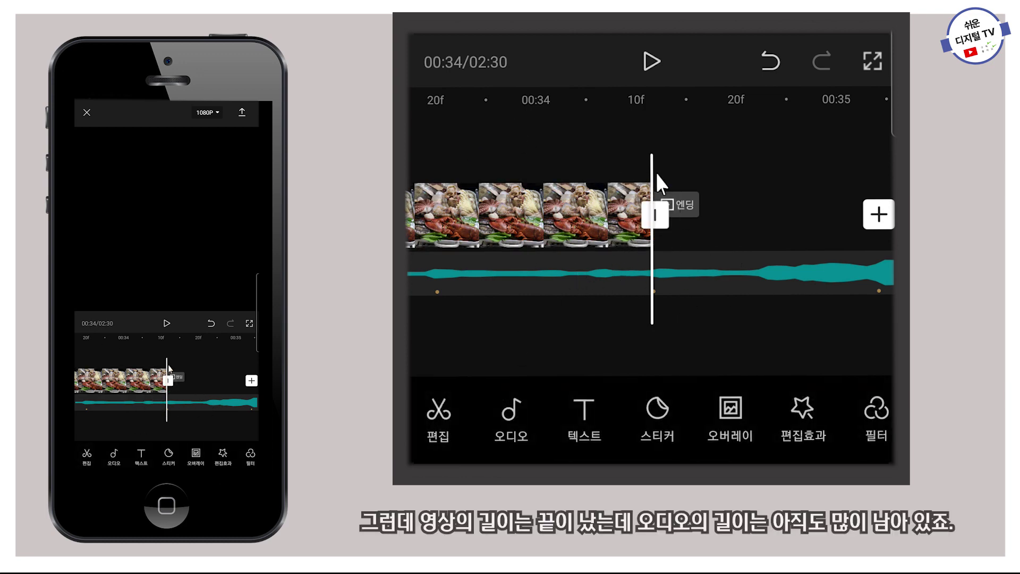
Split the music at the end of the last photo clip, and delete its remainder and the 엔딩 clip.
{"action": "left_click", "coordinate": [715, 296]}
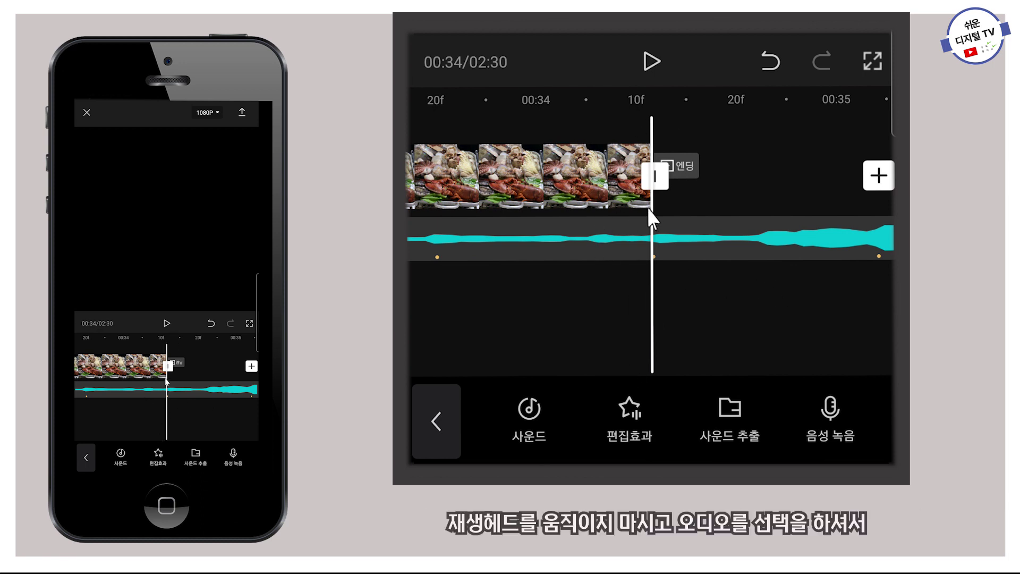
{"action": "left_click", "coordinate": [721, 237]}
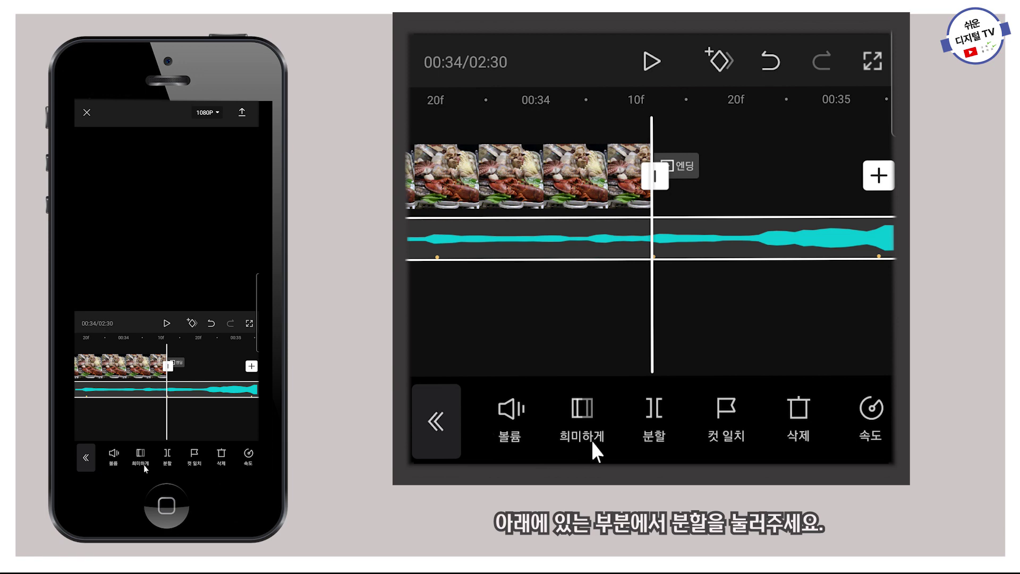
{"action": "left_click", "coordinate": [659, 418]}
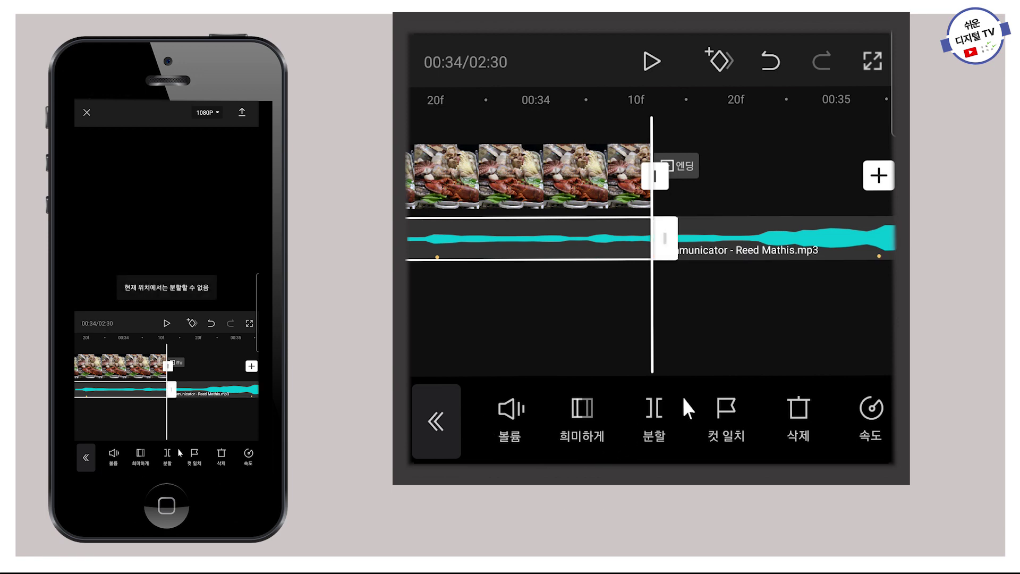
{"action": "left_click", "coordinate": [811, 242]}
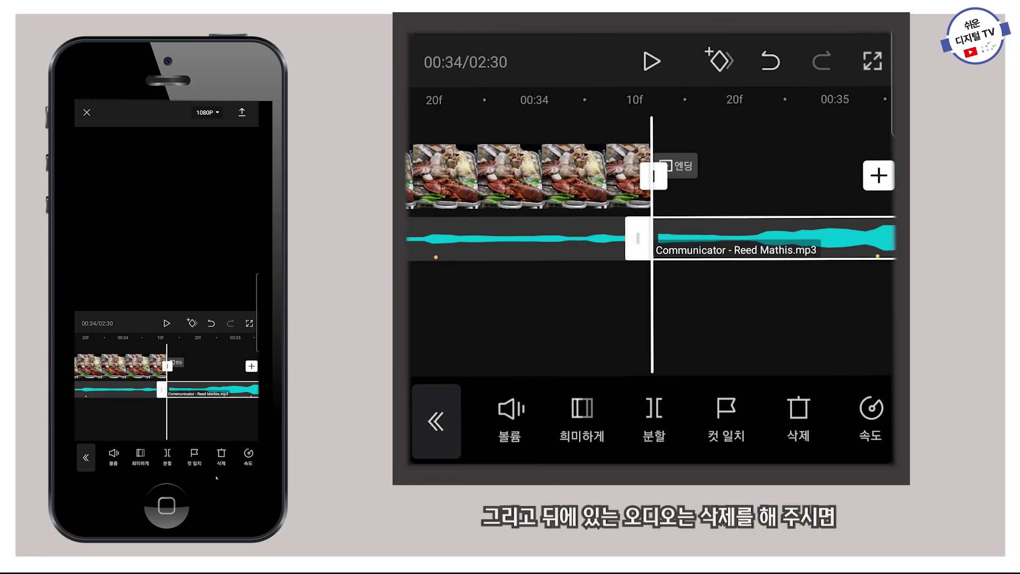
{"action": "left_click", "coordinate": [807, 424]}
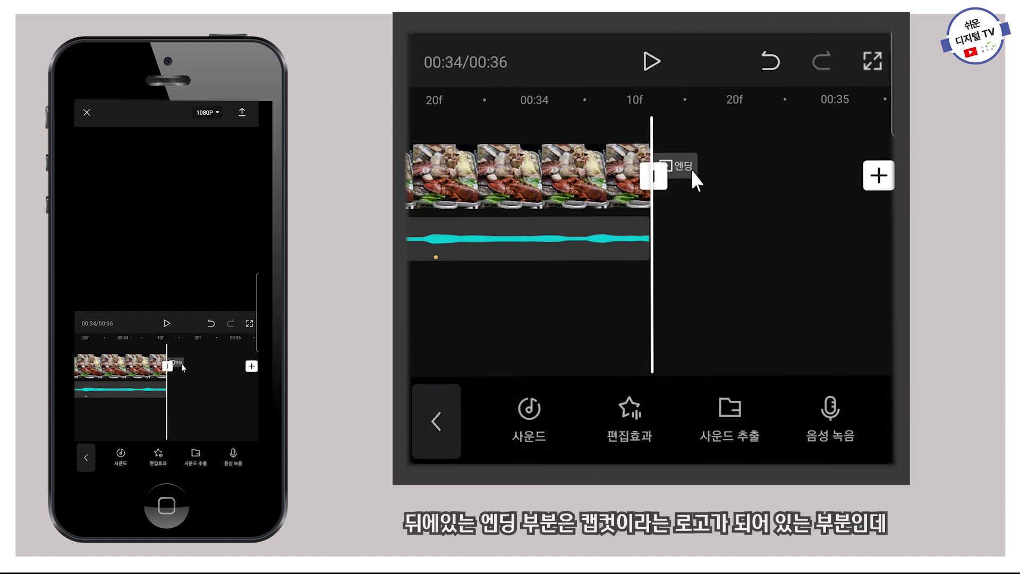
{"action": "left_click", "coordinate": [707, 168]}
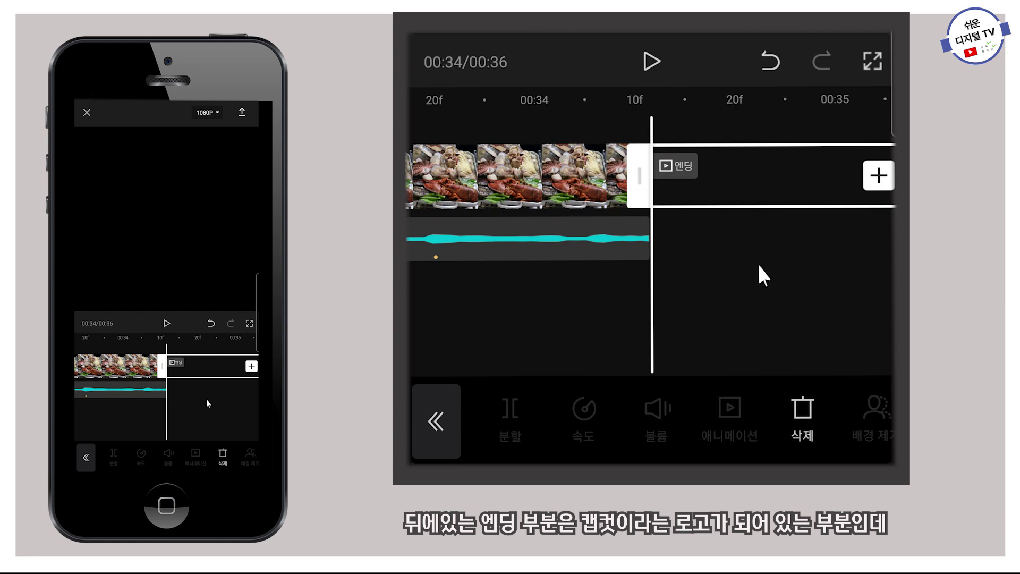
{"action": "left_click", "coordinate": [811, 420]}
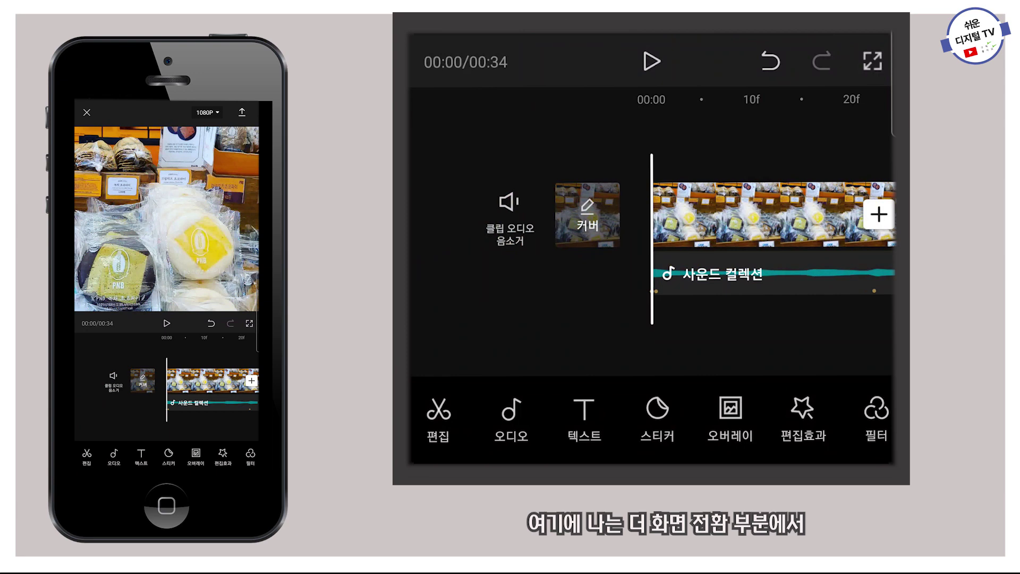
Add the 디졸브 3 transition from the 기본 category between the first and second photo clips.
{"action": "scroll", "coordinate": [651, 239], "scroll_direction": "right", "scroll_amount": 5}
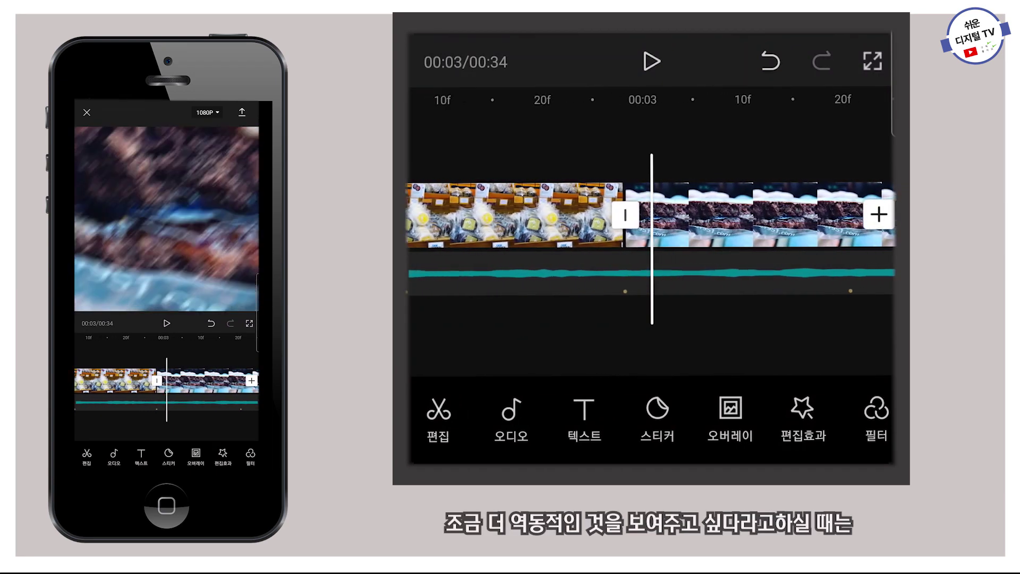
{"action": "scroll", "coordinate": [651, 215], "scroll_direction": "left", "scroll_amount": 2}
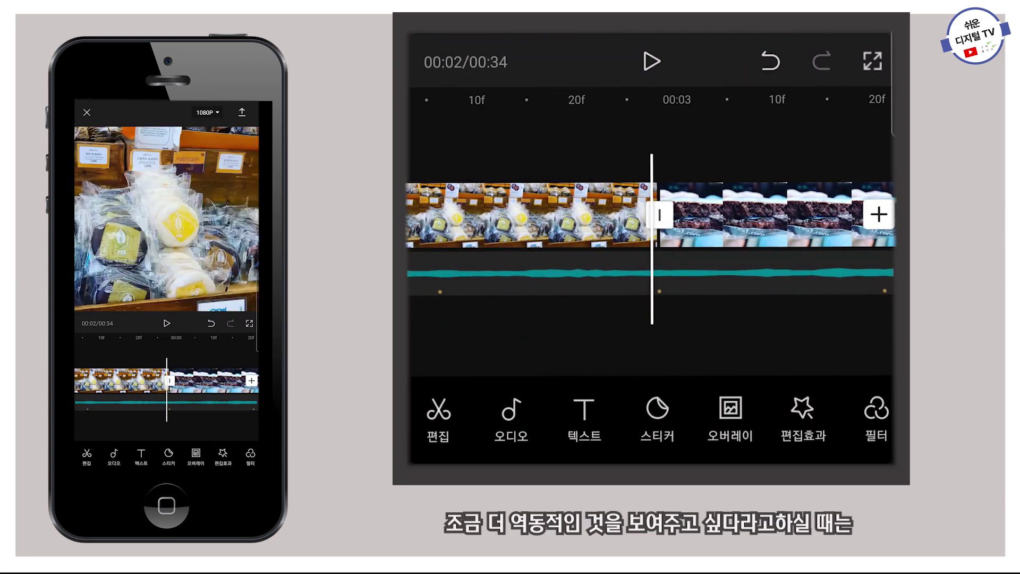
{"action": "scroll", "coordinate": [651, 215], "scroll_direction": "right", "scroll_amount": 1}
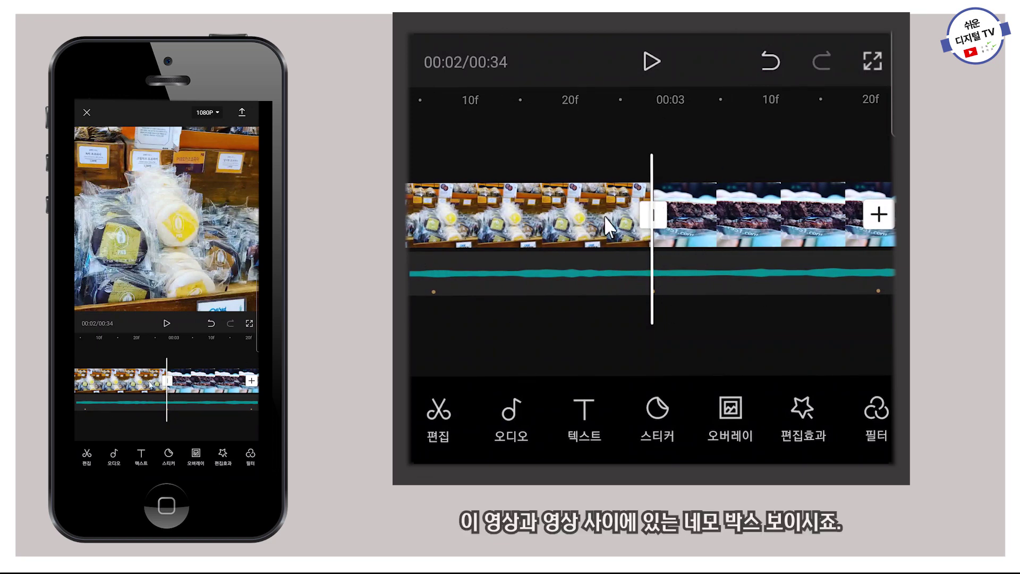
{"action": "left_click", "coordinate": [661, 215]}
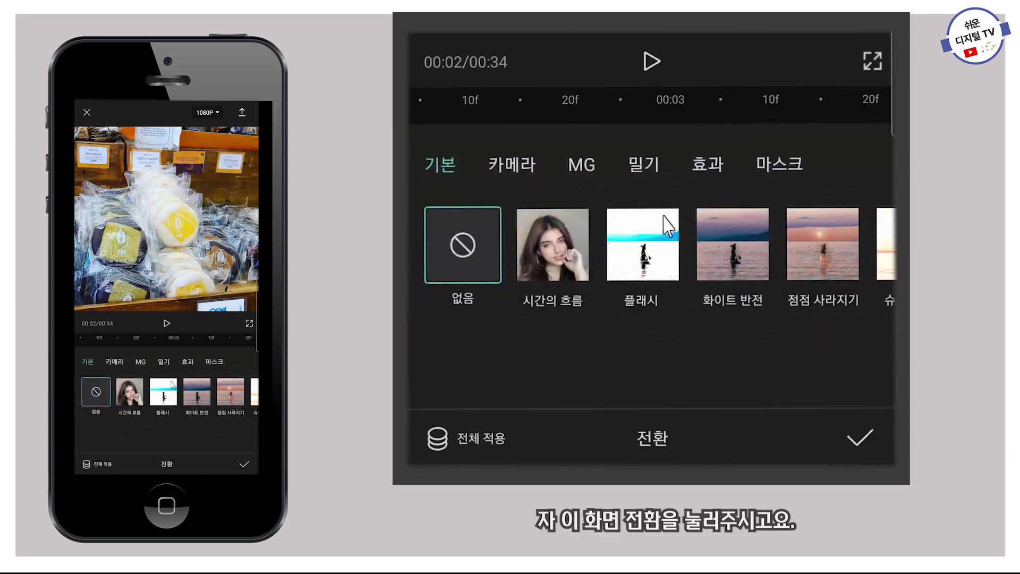
{"action": "left_click_drag", "start_coordinate": [849, 246], "coordinate": [524, 223]}
{"action": "left_click_drag", "start_coordinate": [837, 269], "coordinate": [405, 262]}
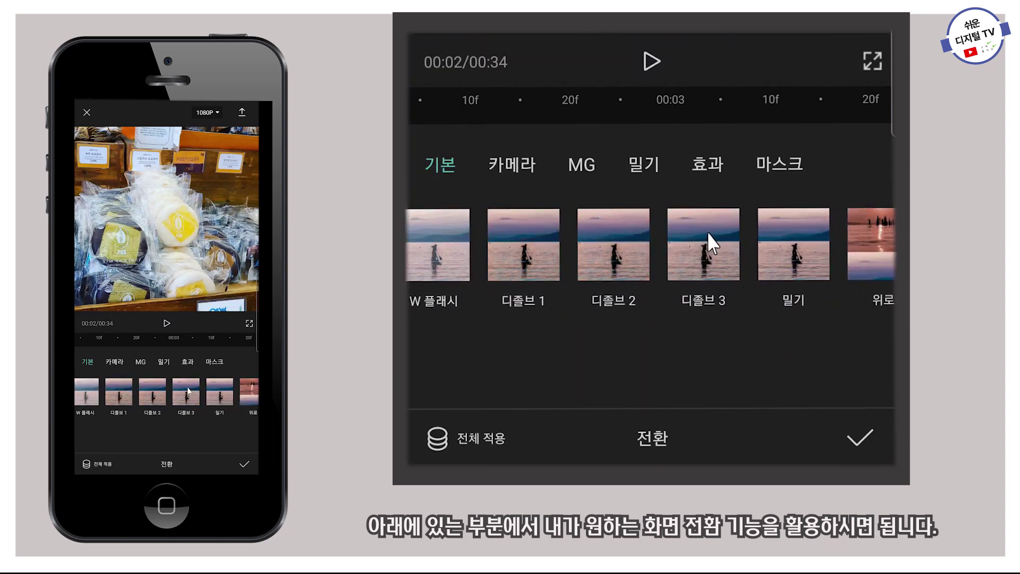
{"action": "left_click", "coordinate": [711, 244]}
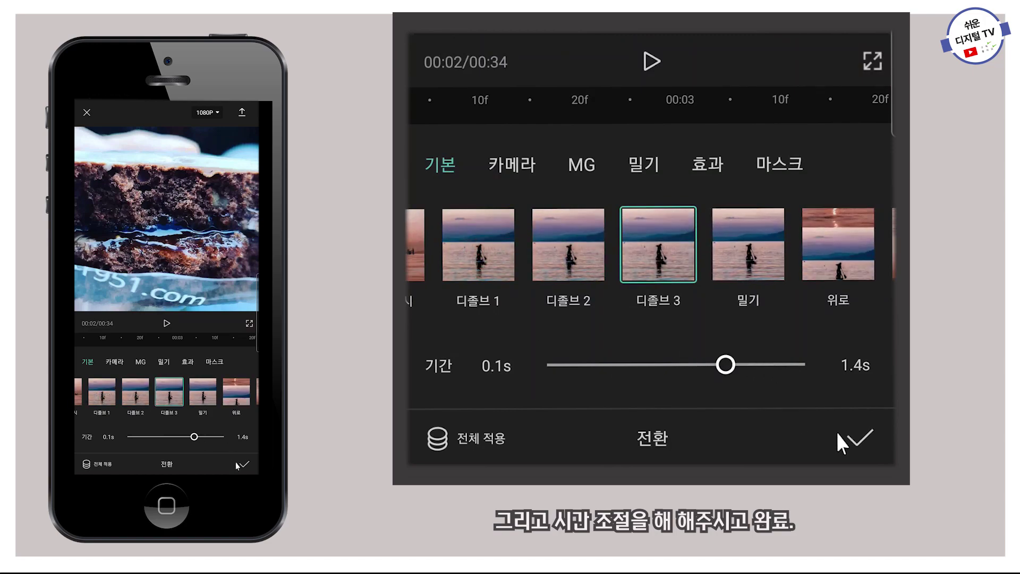
{"action": "left_click", "coordinate": [853, 439]}
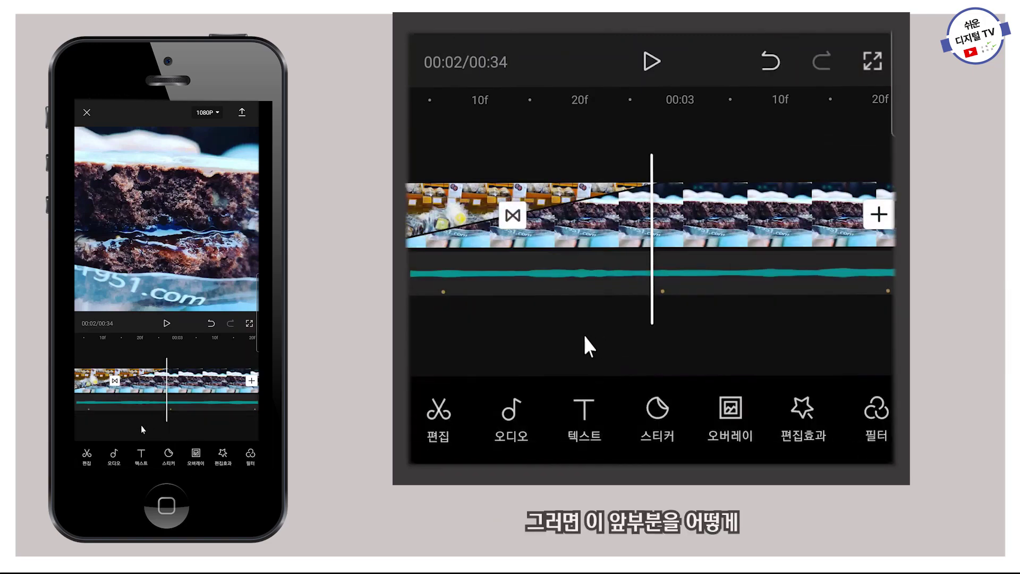
Play the section around the join of the first two photo clips to check the dissolve transition.
{"action": "left_click_drag", "start_coordinate": [576, 334], "coordinate": [892, 334]}
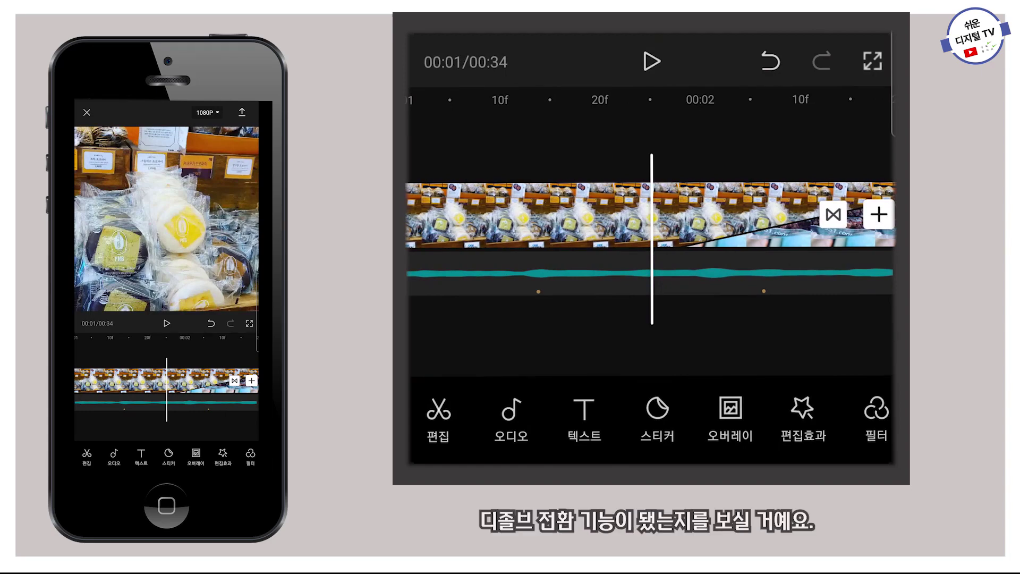
{"action": "left_click", "coordinate": [651, 62]}
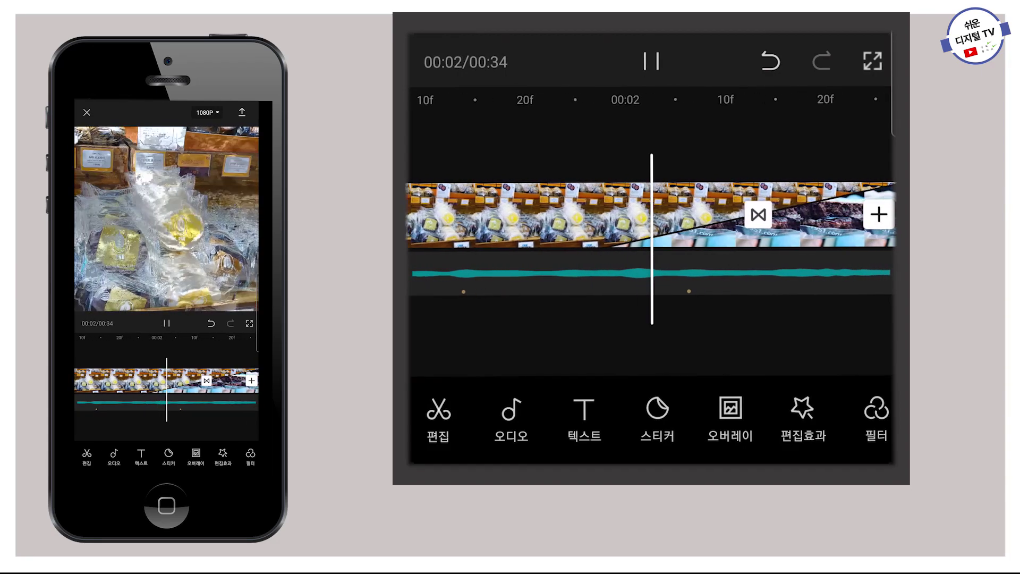
{"action": "left_click", "coordinate": [651, 62]}
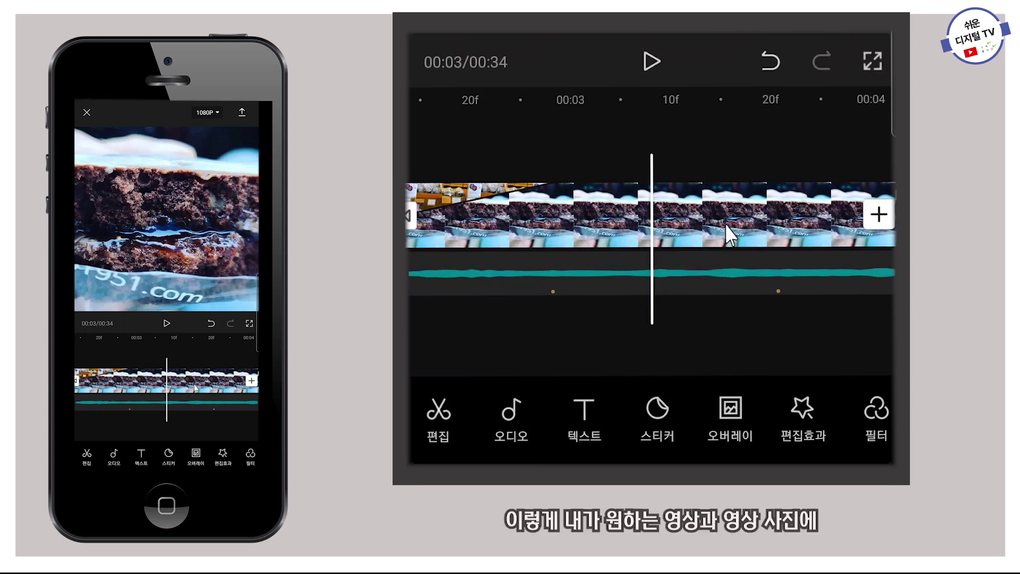
Add the 색차 순방향 transition from the 카메라 category between the second and third photo clips.
{"action": "left_click_drag", "start_coordinate": [756, 228], "coordinate": [487, 221]}
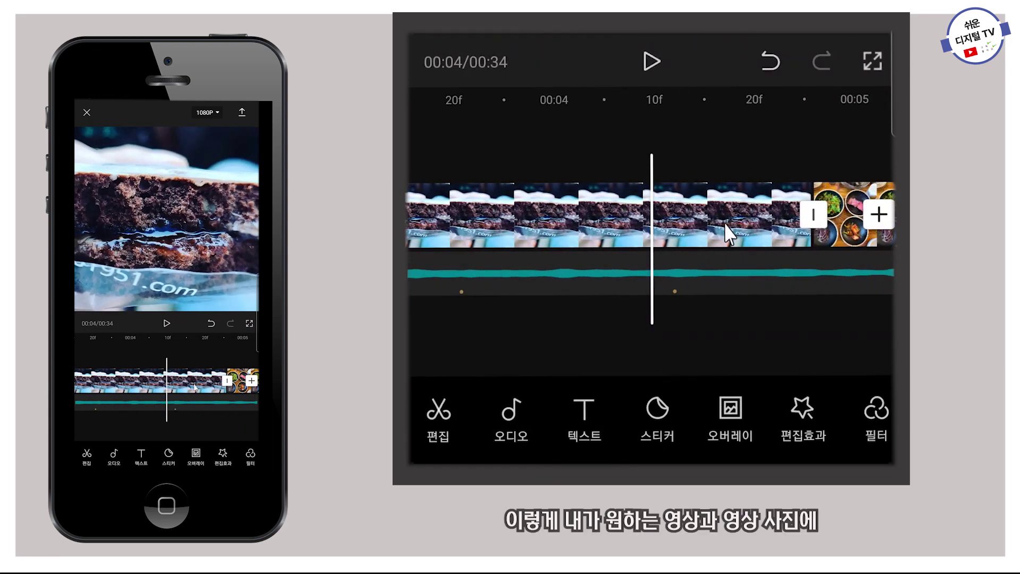
{"action": "left_click_drag", "start_coordinate": [724, 228], "coordinate": [560, 230]}
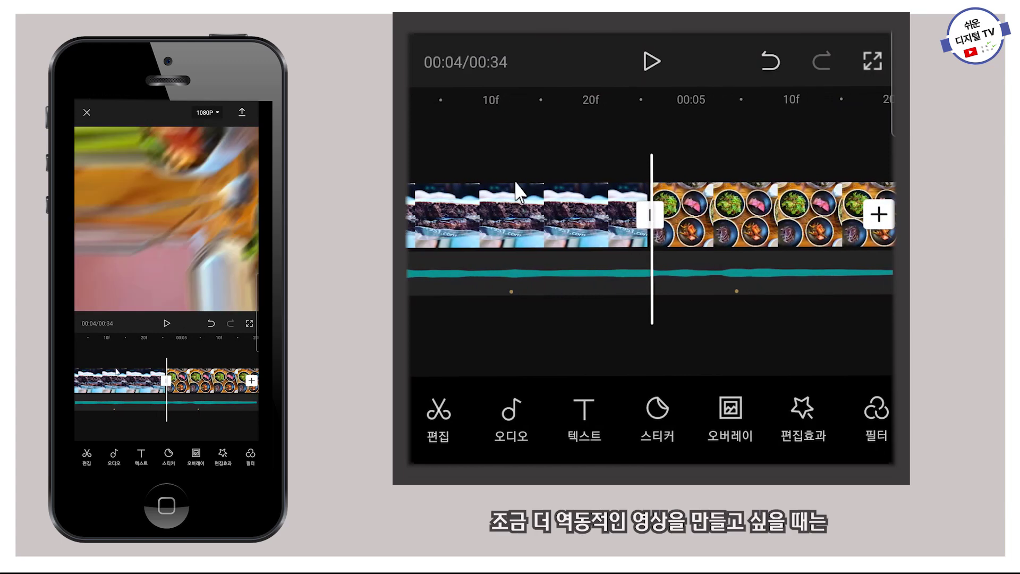
{"action": "left_click", "coordinate": [649, 217]}
{"action": "left_click", "coordinate": [512, 164]}
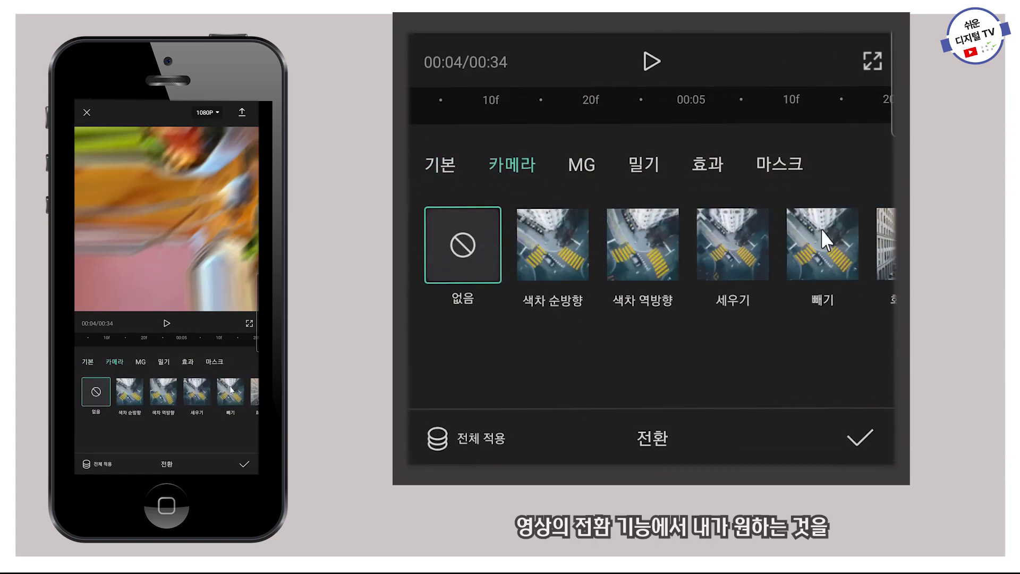
{"action": "left_click", "coordinate": [563, 242]}
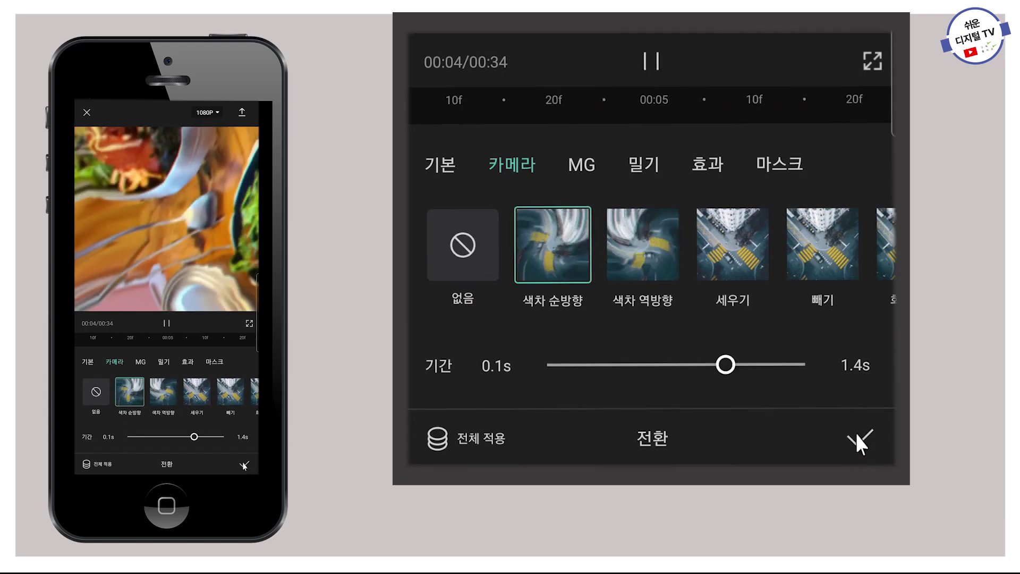
{"action": "left_click", "coordinate": [857, 434]}
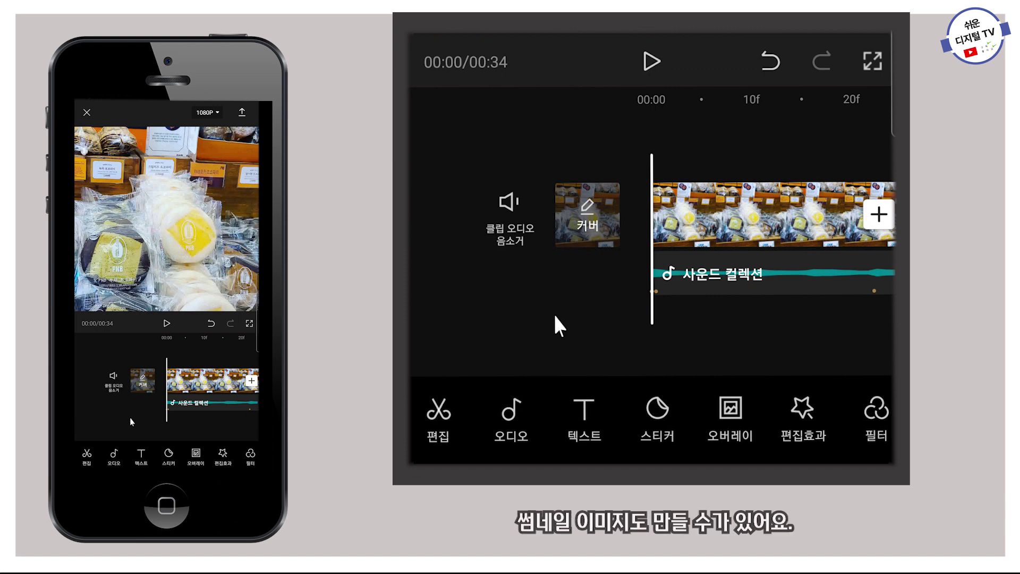
Apply the "What I eat FOODIE In a week" template from the 미식 category to the video's cover.
{"action": "left_click", "coordinate": [578, 208]}
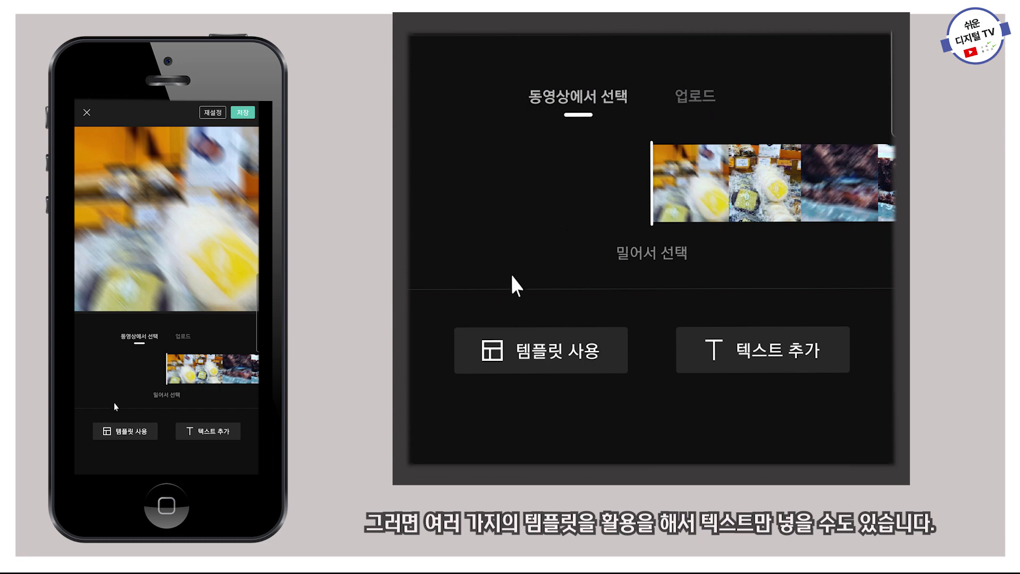
{"action": "left_click", "coordinate": [532, 354]}
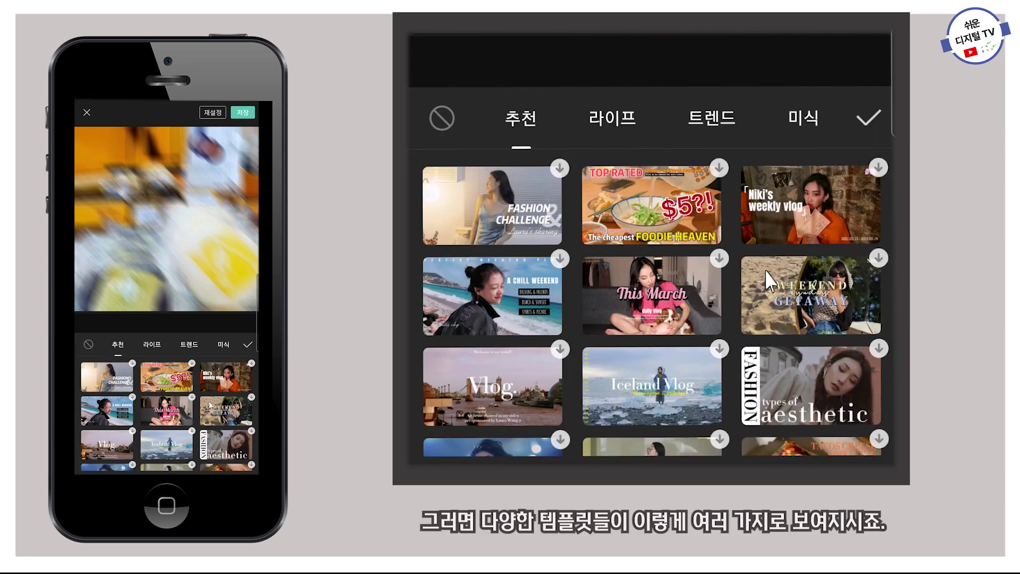
{"action": "scroll", "coordinate": [804, 317], "scroll_direction": "down", "scroll_amount": 3}
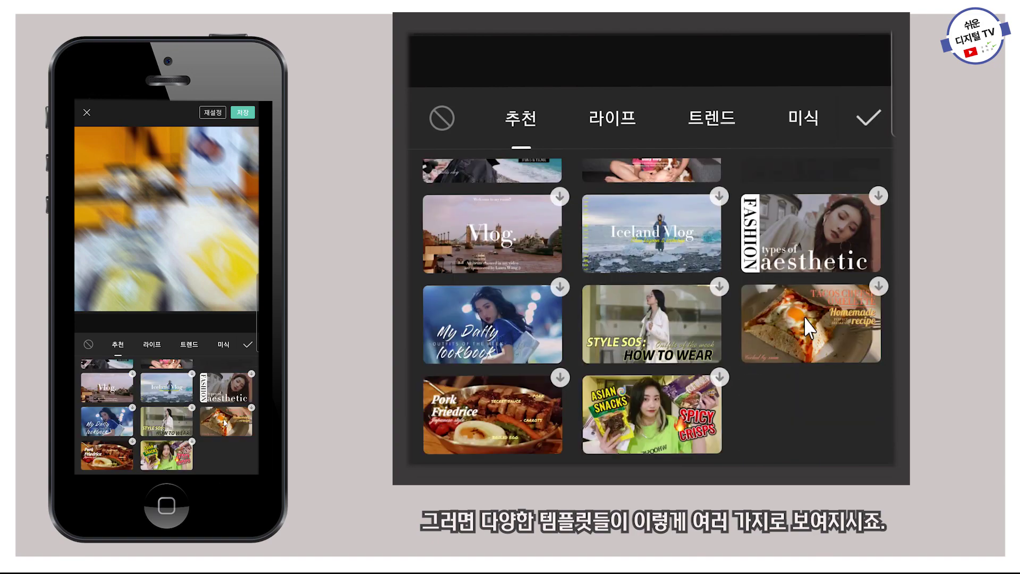
{"action": "left_click", "coordinate": [802, 123]}
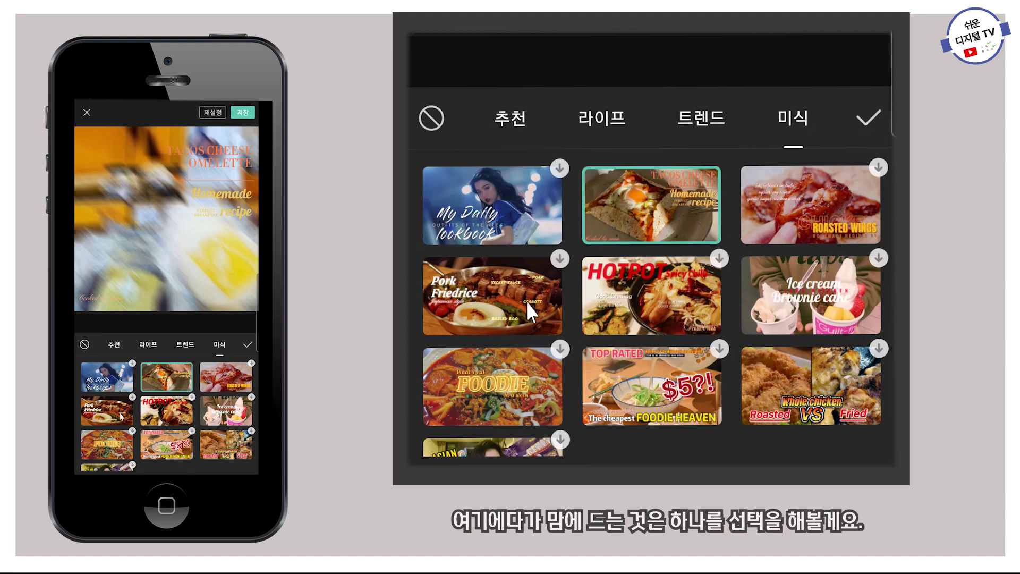
{"action": "left_click", "coordinate": [501, 397]}
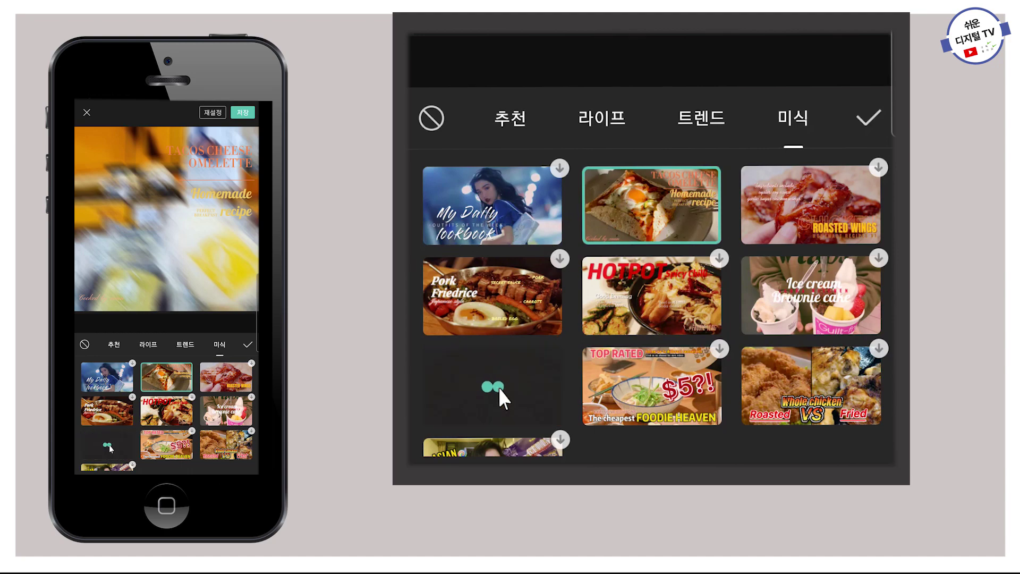
{"action": "left_click", "coordinate": [247, 346]}
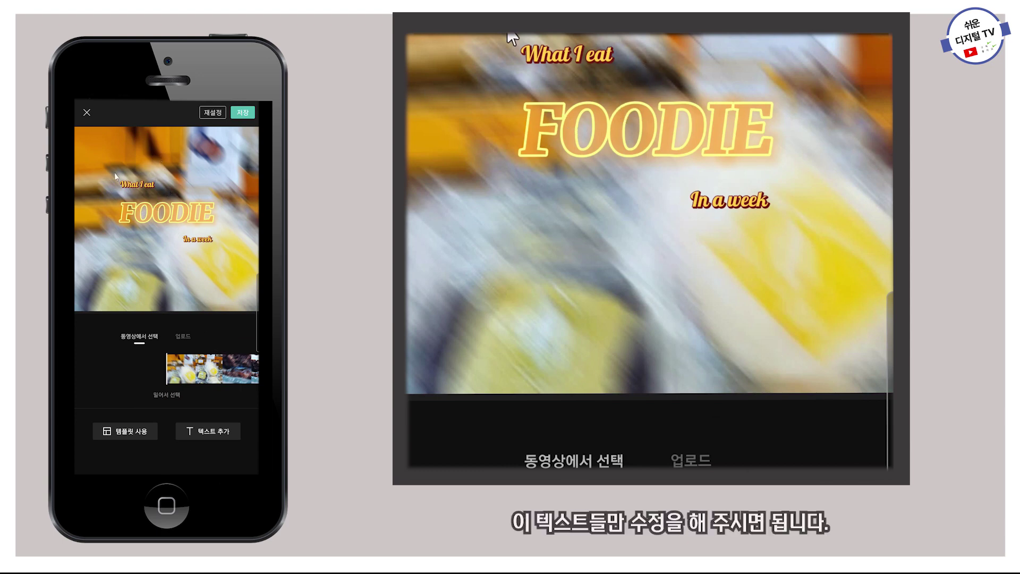
Change the cover's title to 전주 가을 여행, the line above it to "Korean travel" and the line below to "with food".
{"action": "left_click", "coordinate": [609, 127]}
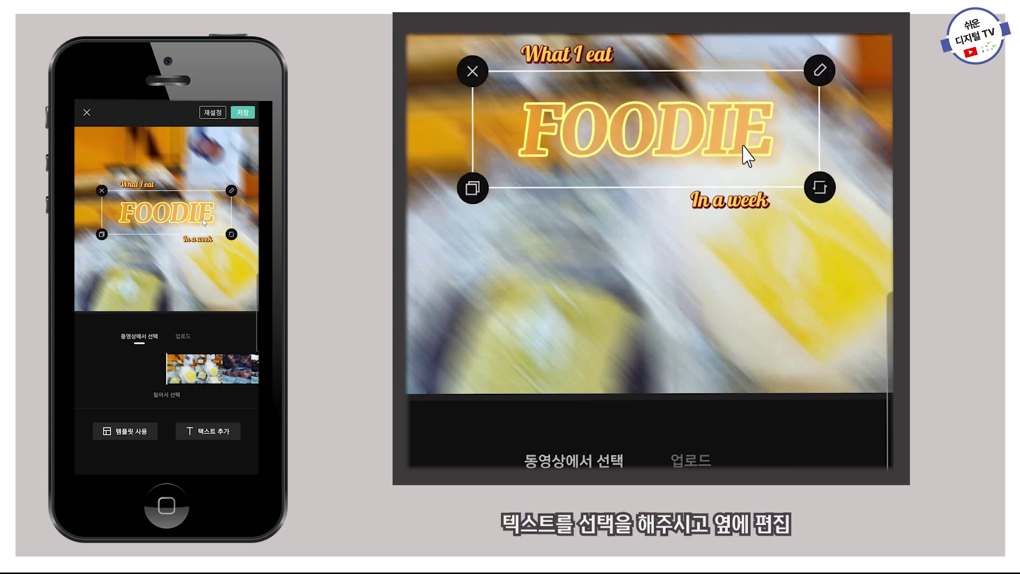
{"action": "left_click", "coordinate": [821, 71]}
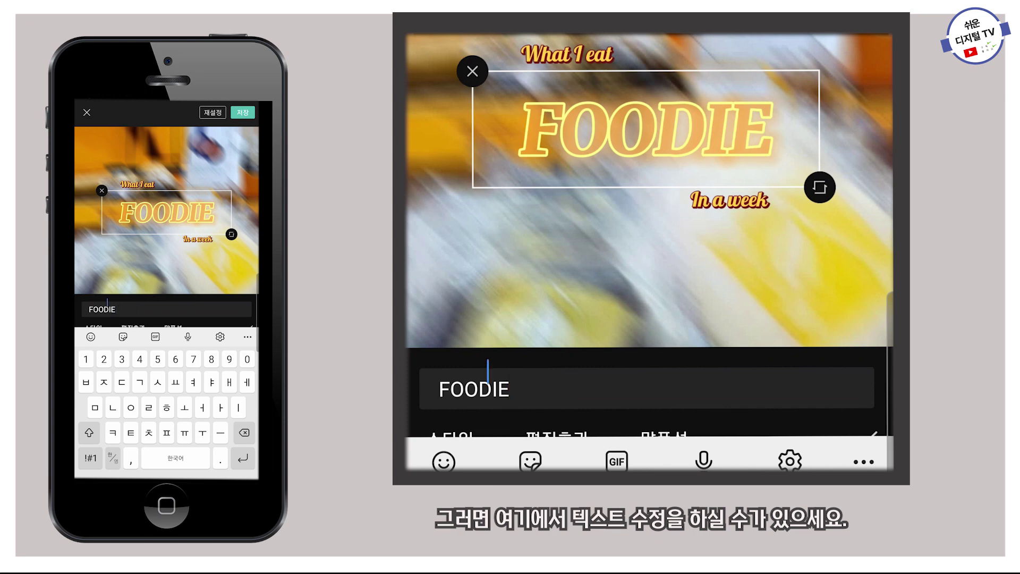
{"action": "double_click", "coordinate": [102, 309]}
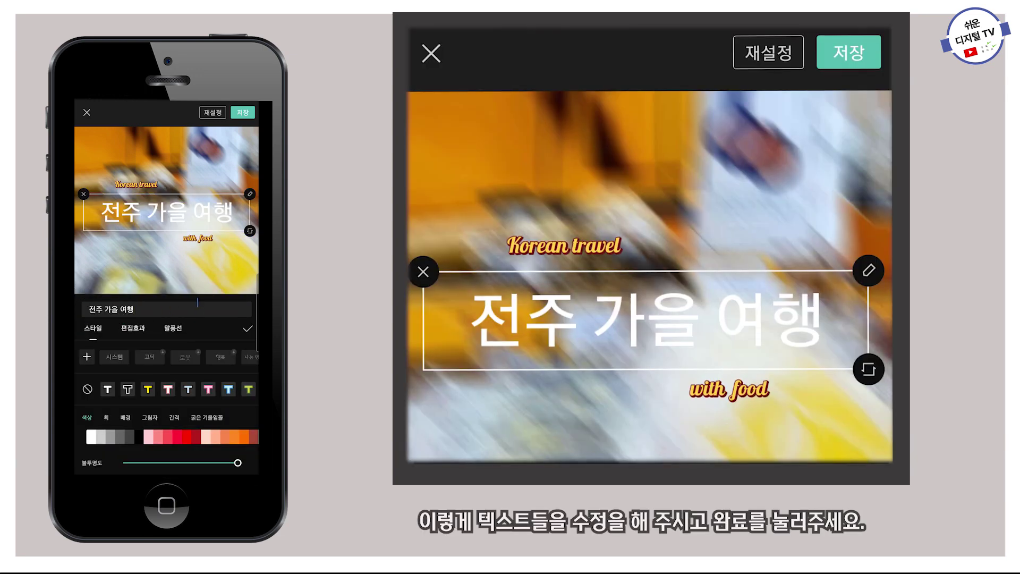
{"action": "left_click", "coordinate": [247, 331]}
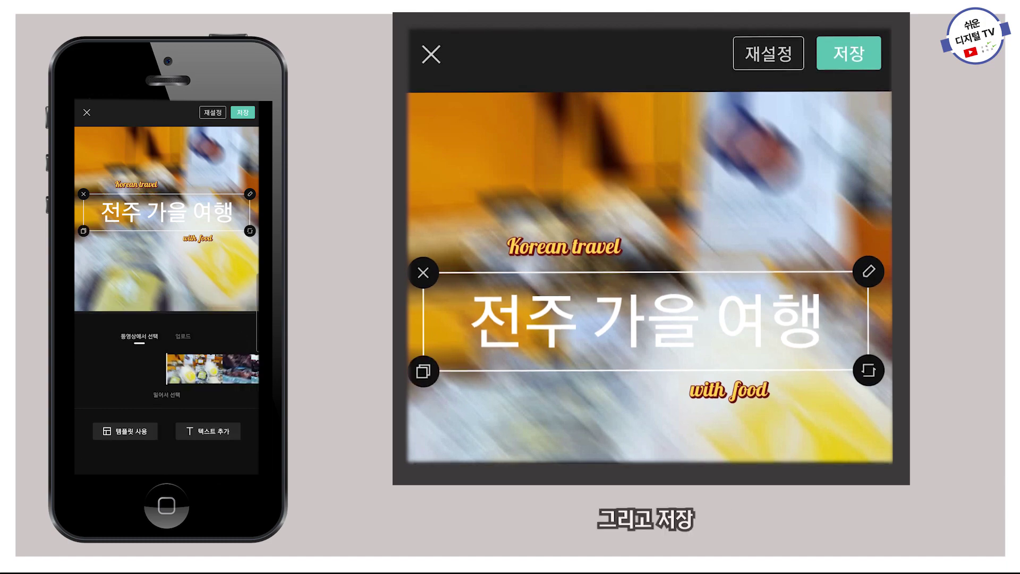
Save the edited cover and export the finished slideshow video to the phone.
{"action": "left_click", "coordinate": [248, 114]}
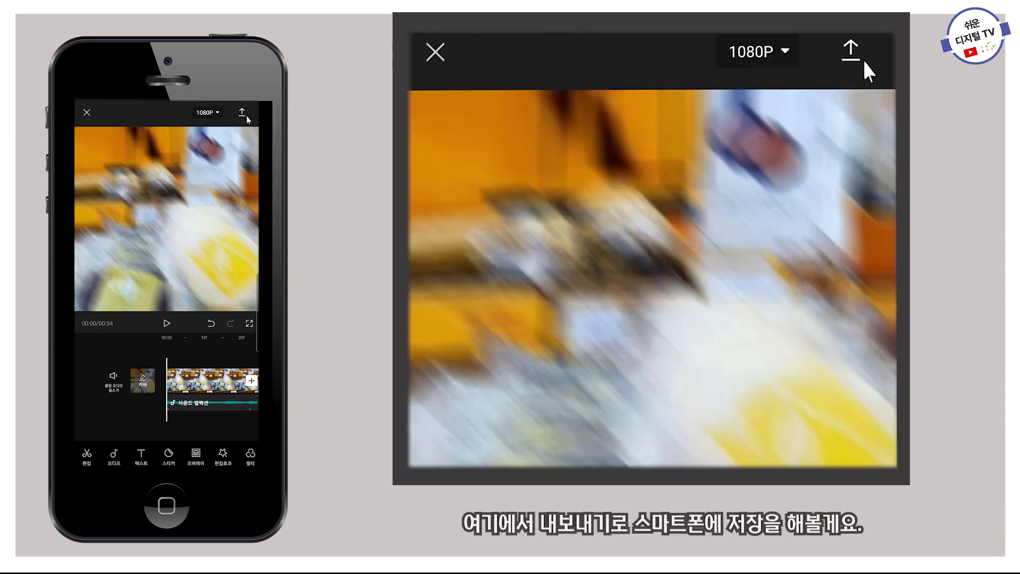
{"action": "left_click", "coordinate": [241, 113]}
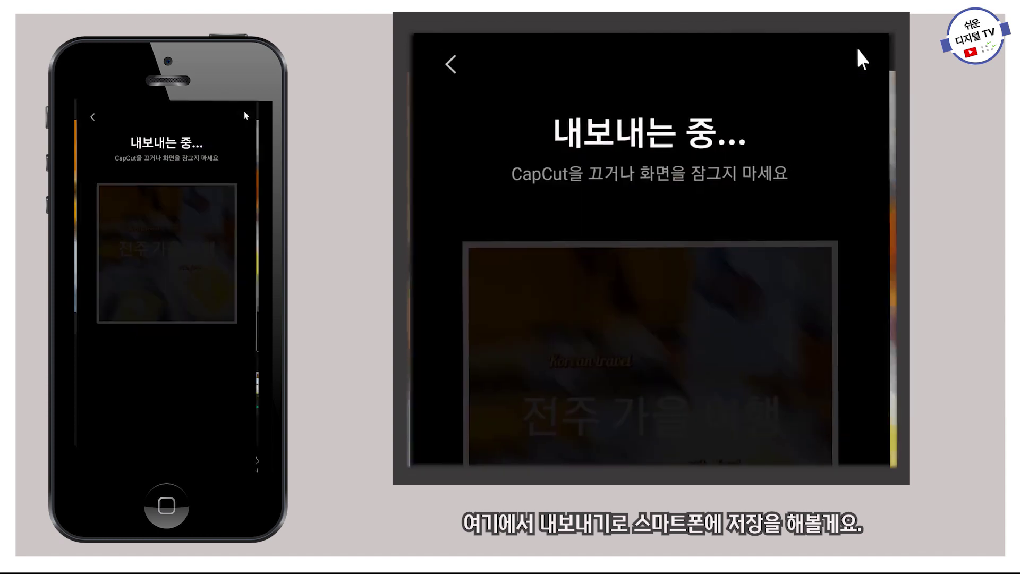